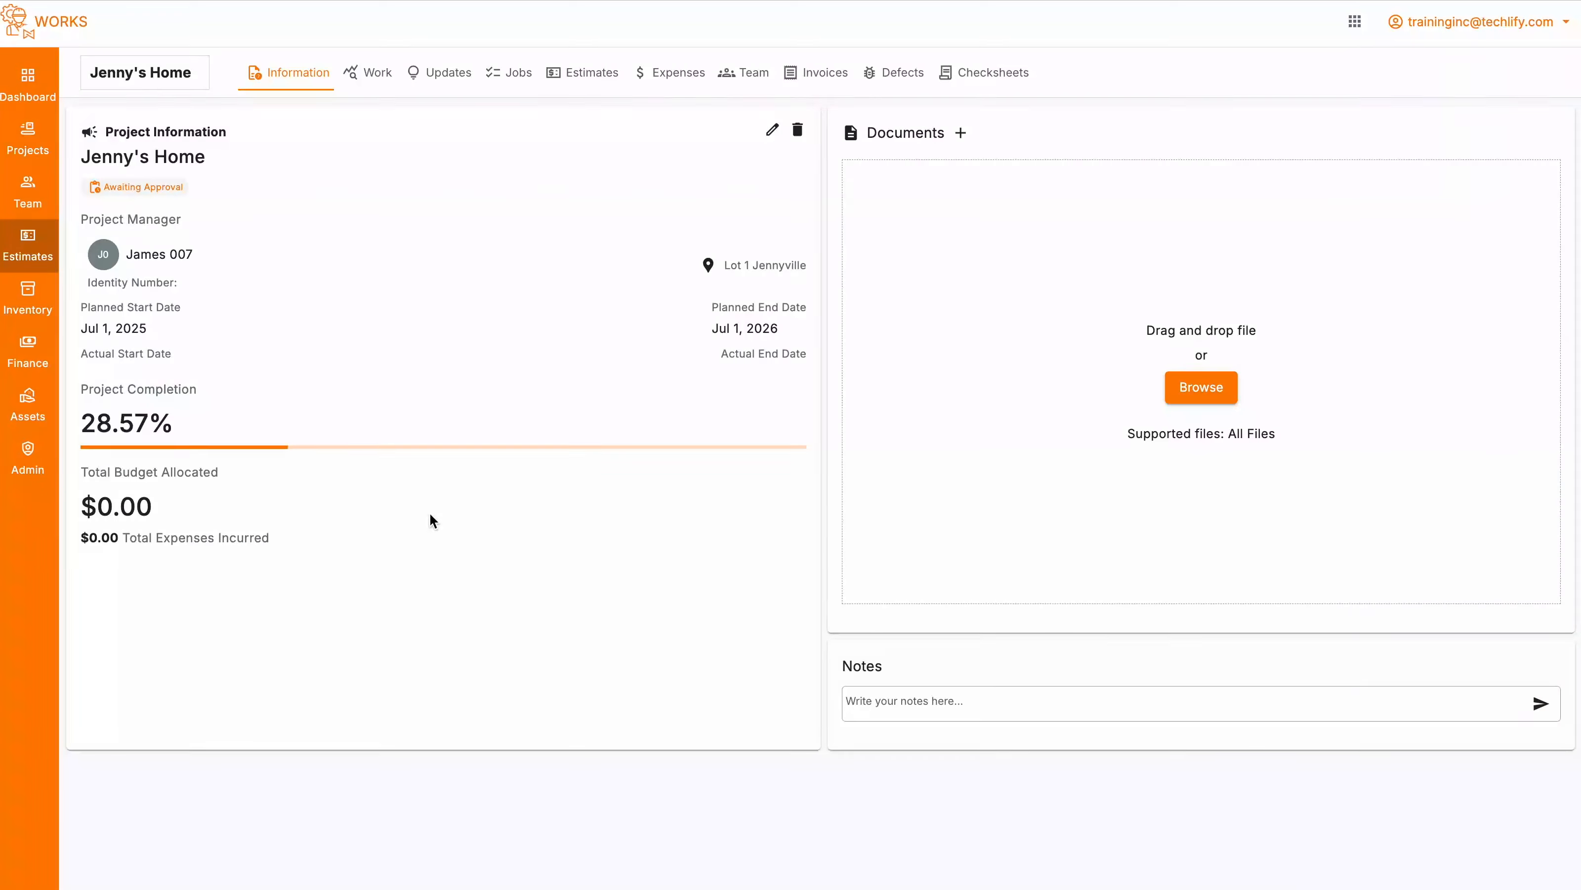
Approve the project's first estimate, covering landfilling, foundation/substructure, superstructure and roof
click(589, 74)
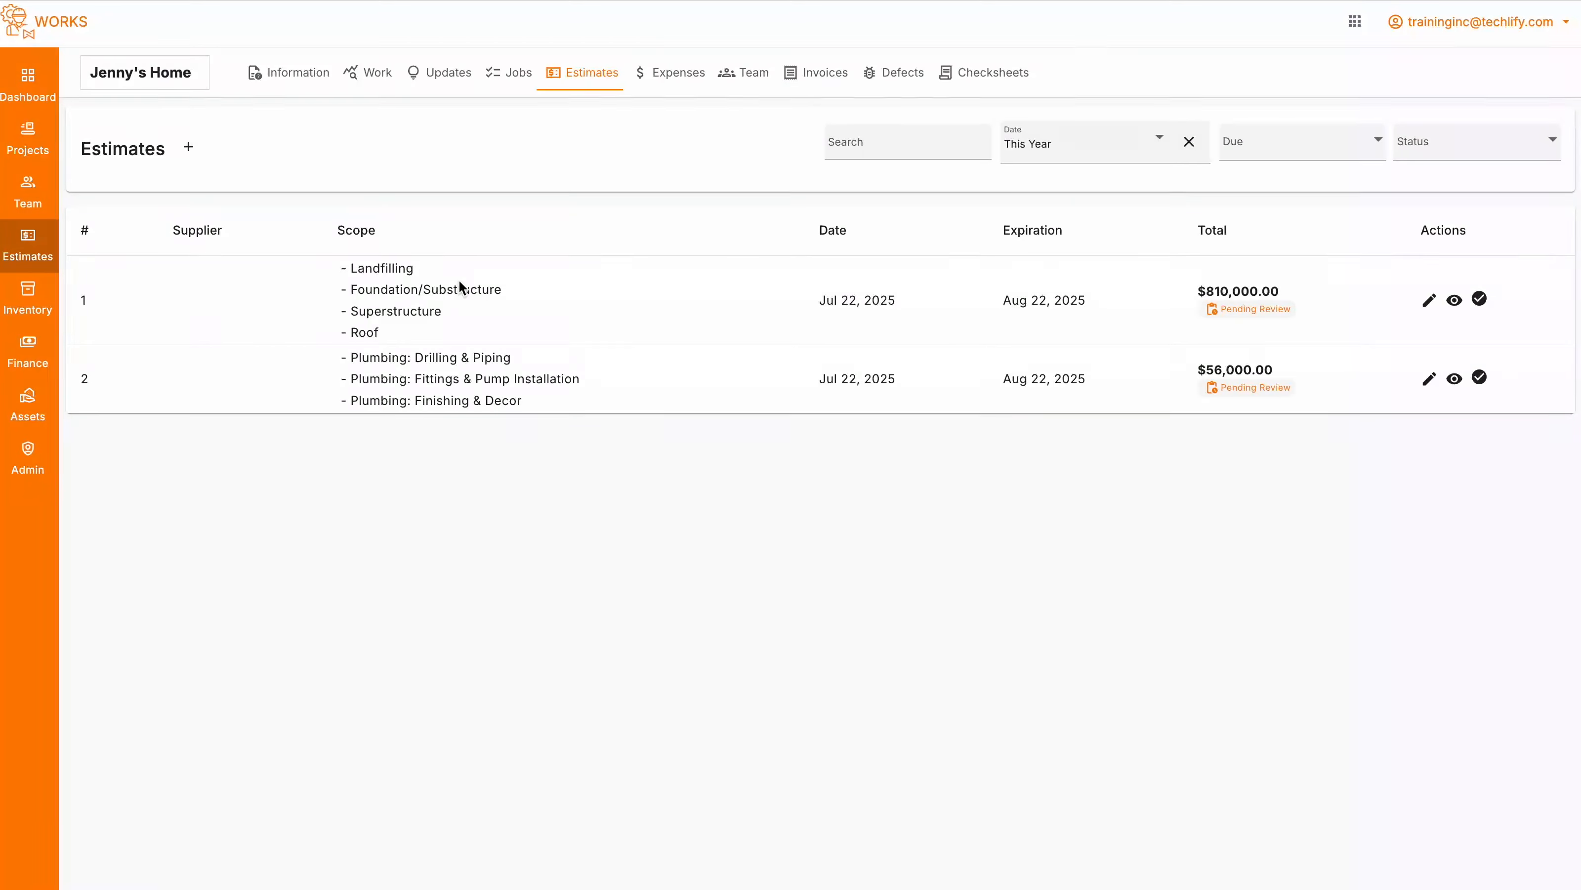
click(1480, 303)
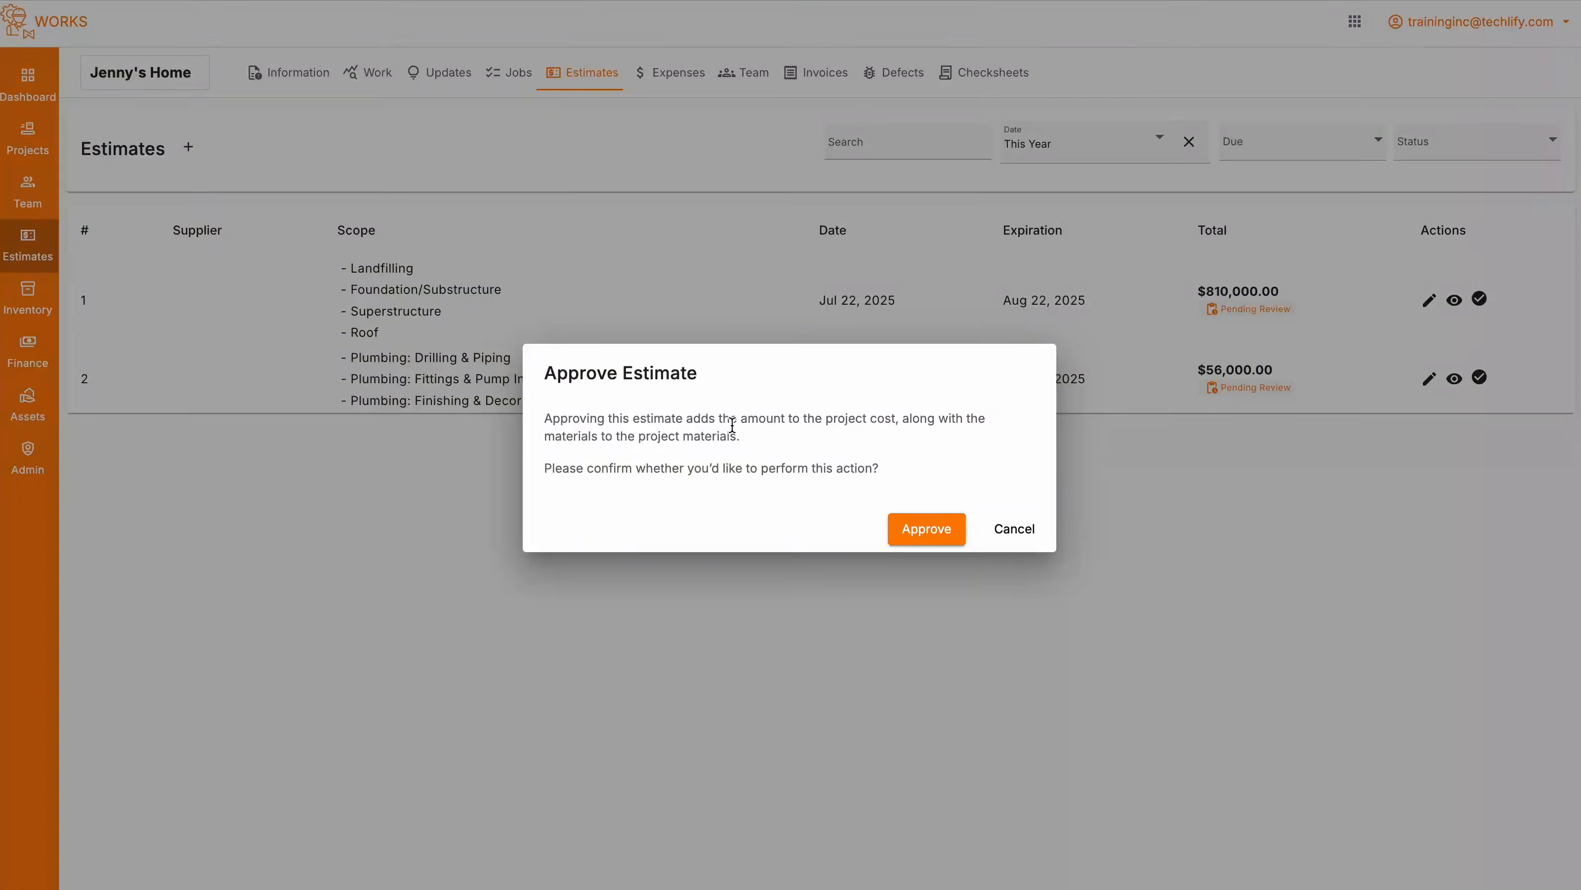
click(924, 531)
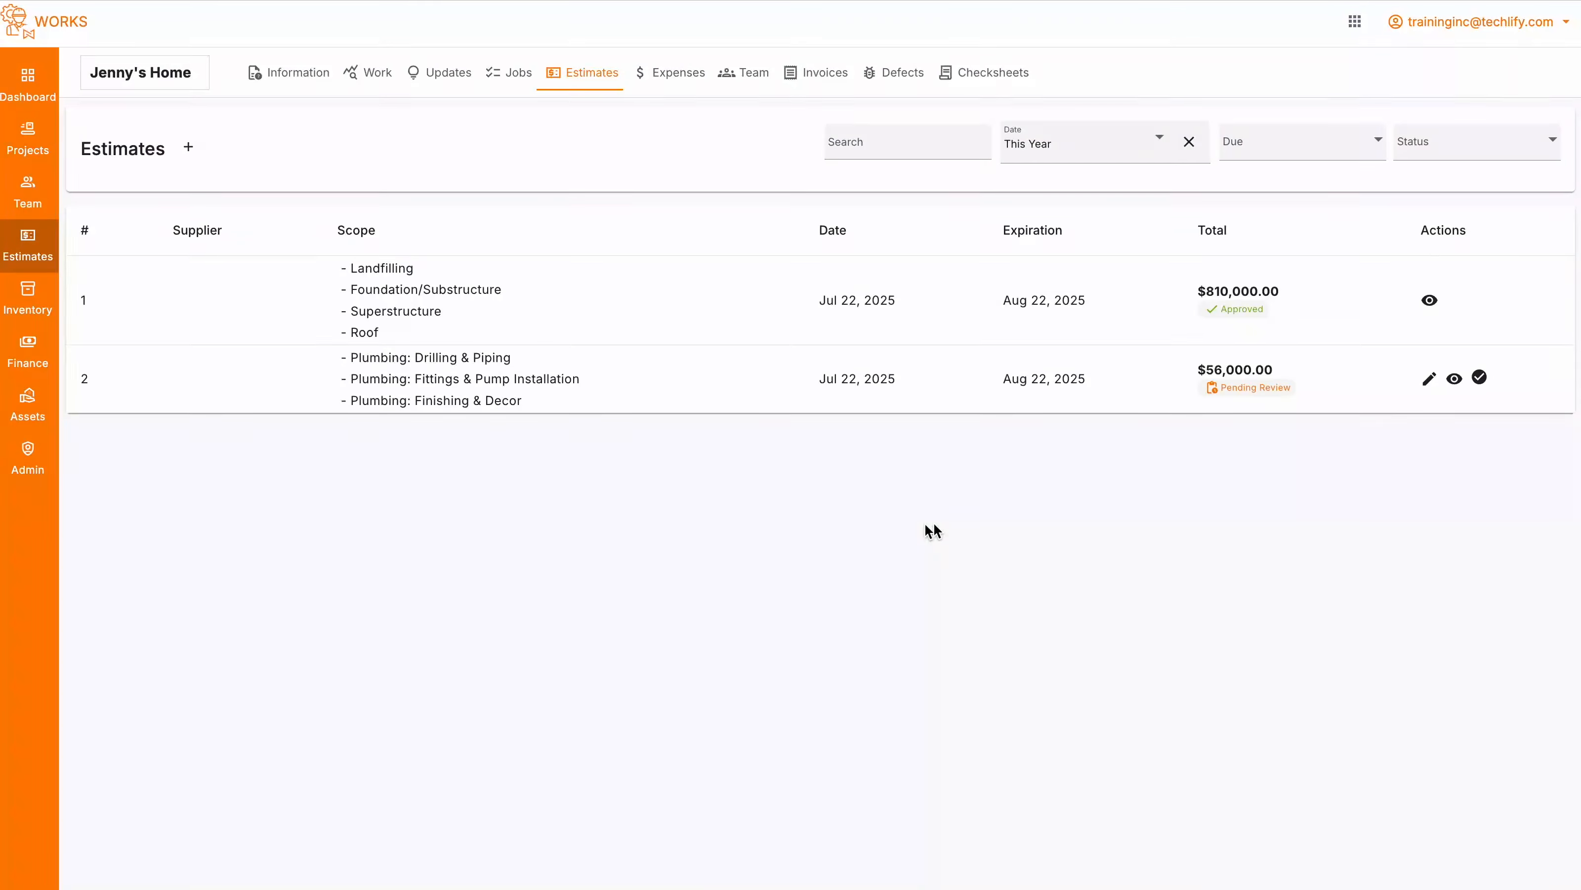
Compare the approved estimate's total with the total budget allocated in the project information
double_click(1255, 310)
drag(1206, 291, 1300, 290)
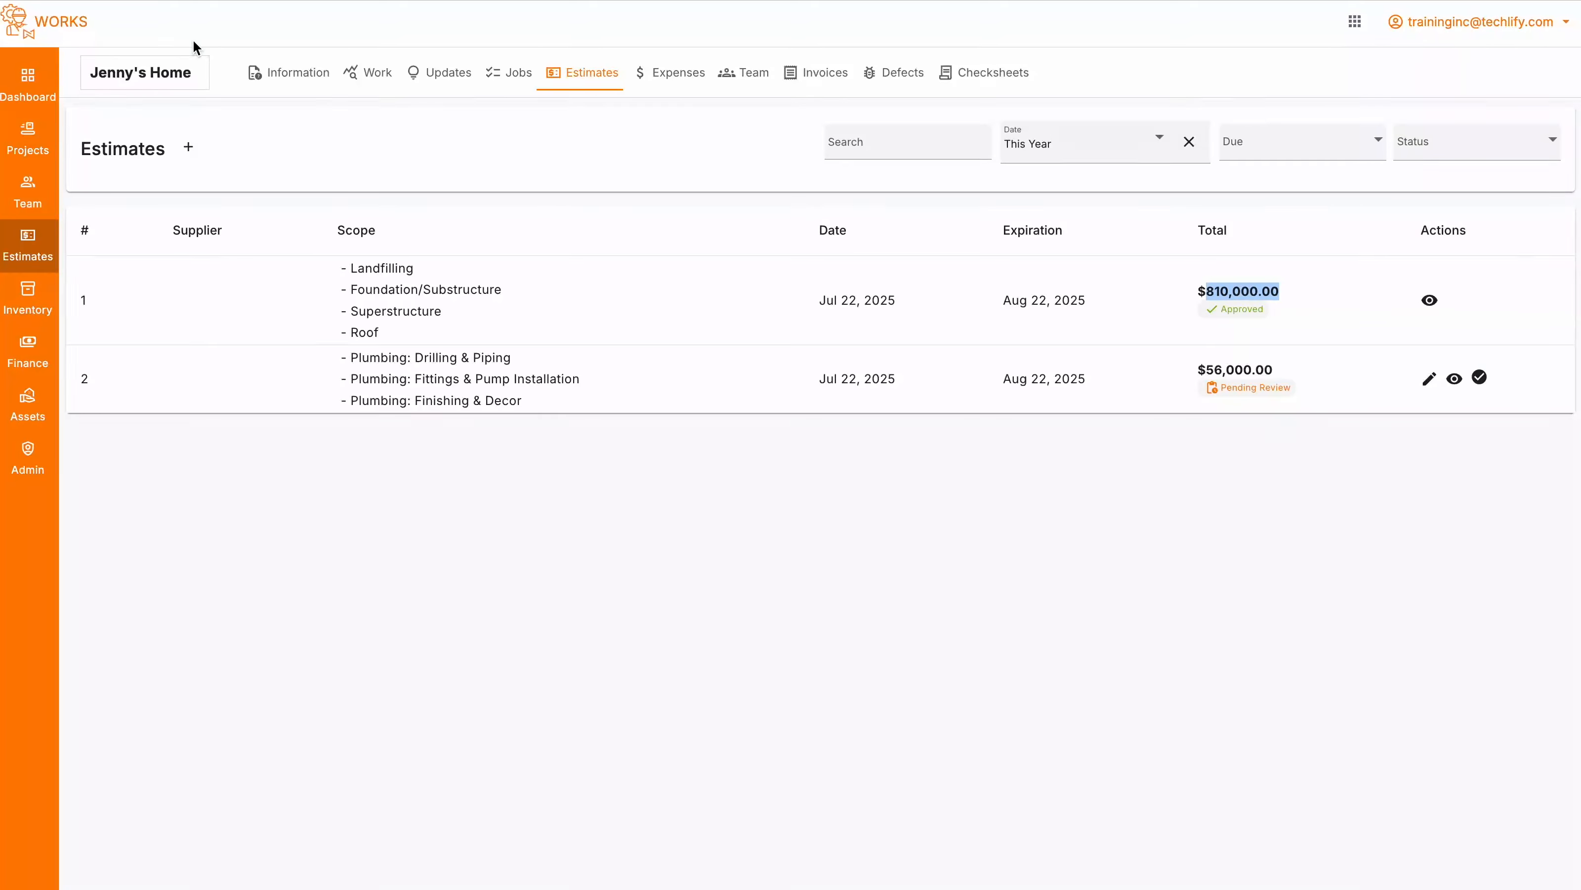
click(250, 67)
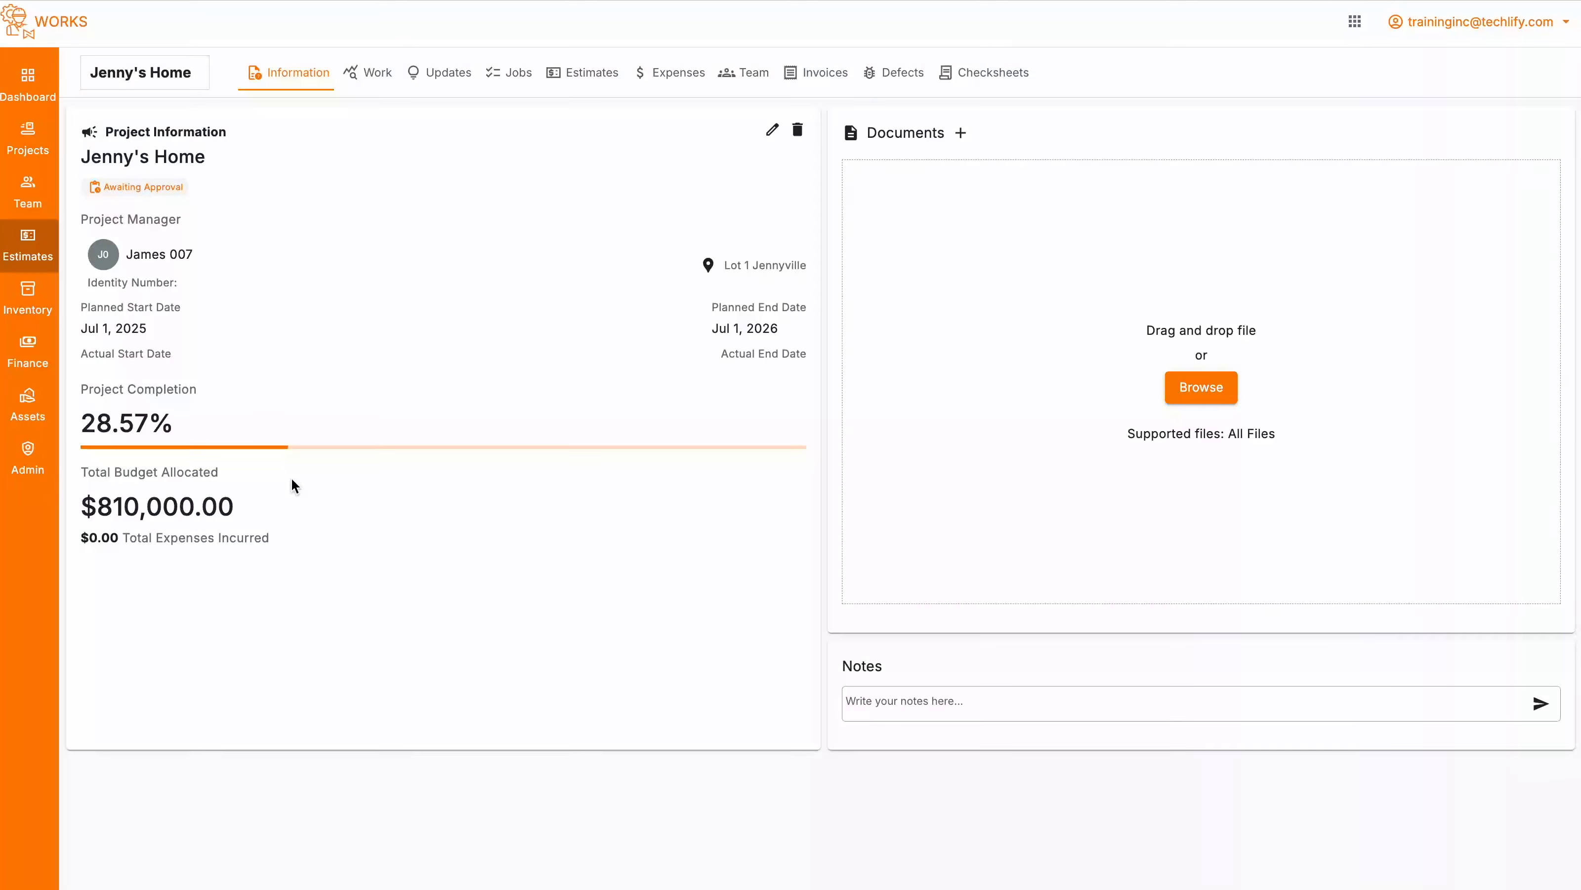
drag(83, 469, 354, 501)
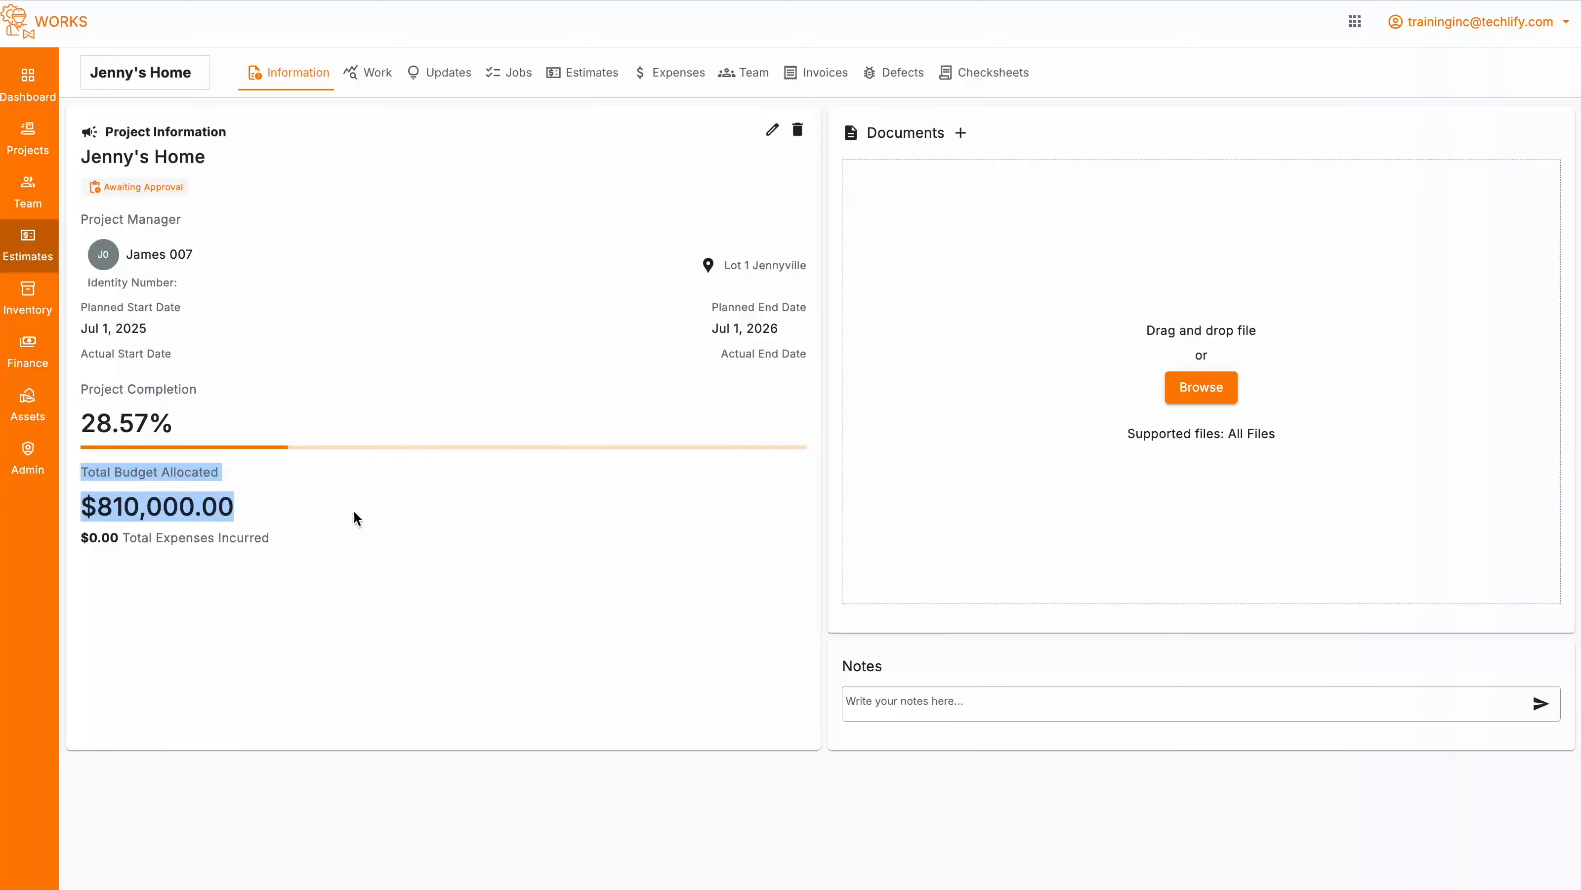
Open the plumbing estimate for editing and attach Coosals Concrete Quotation.pdf from the TechlifyWorks Expert folder to its files
click(564, 72)
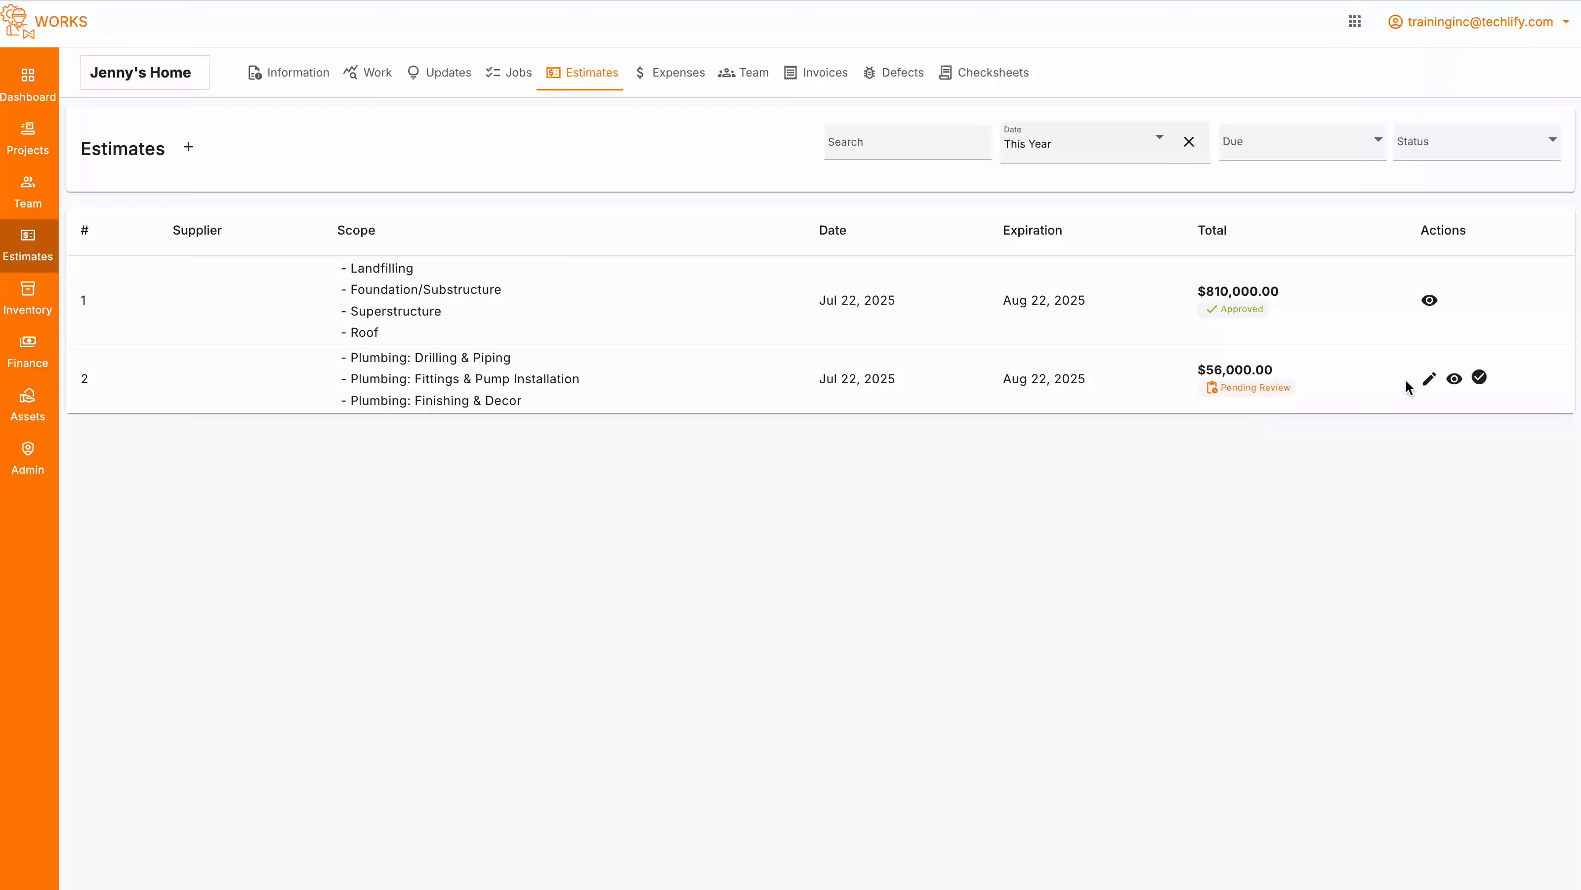
click(1428, 378)
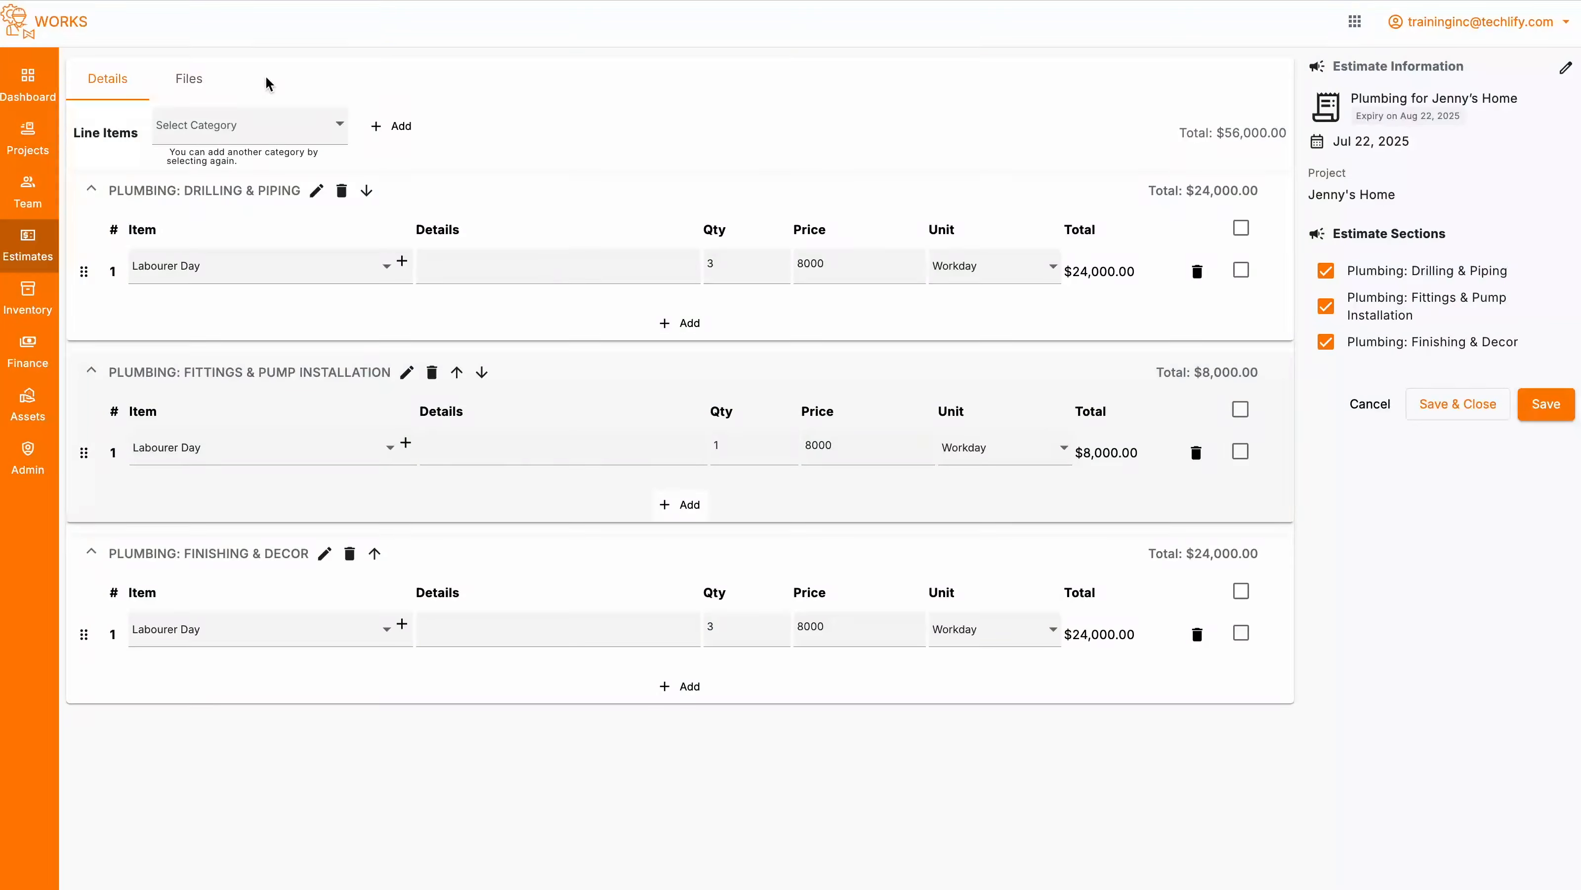
click(189, 79)
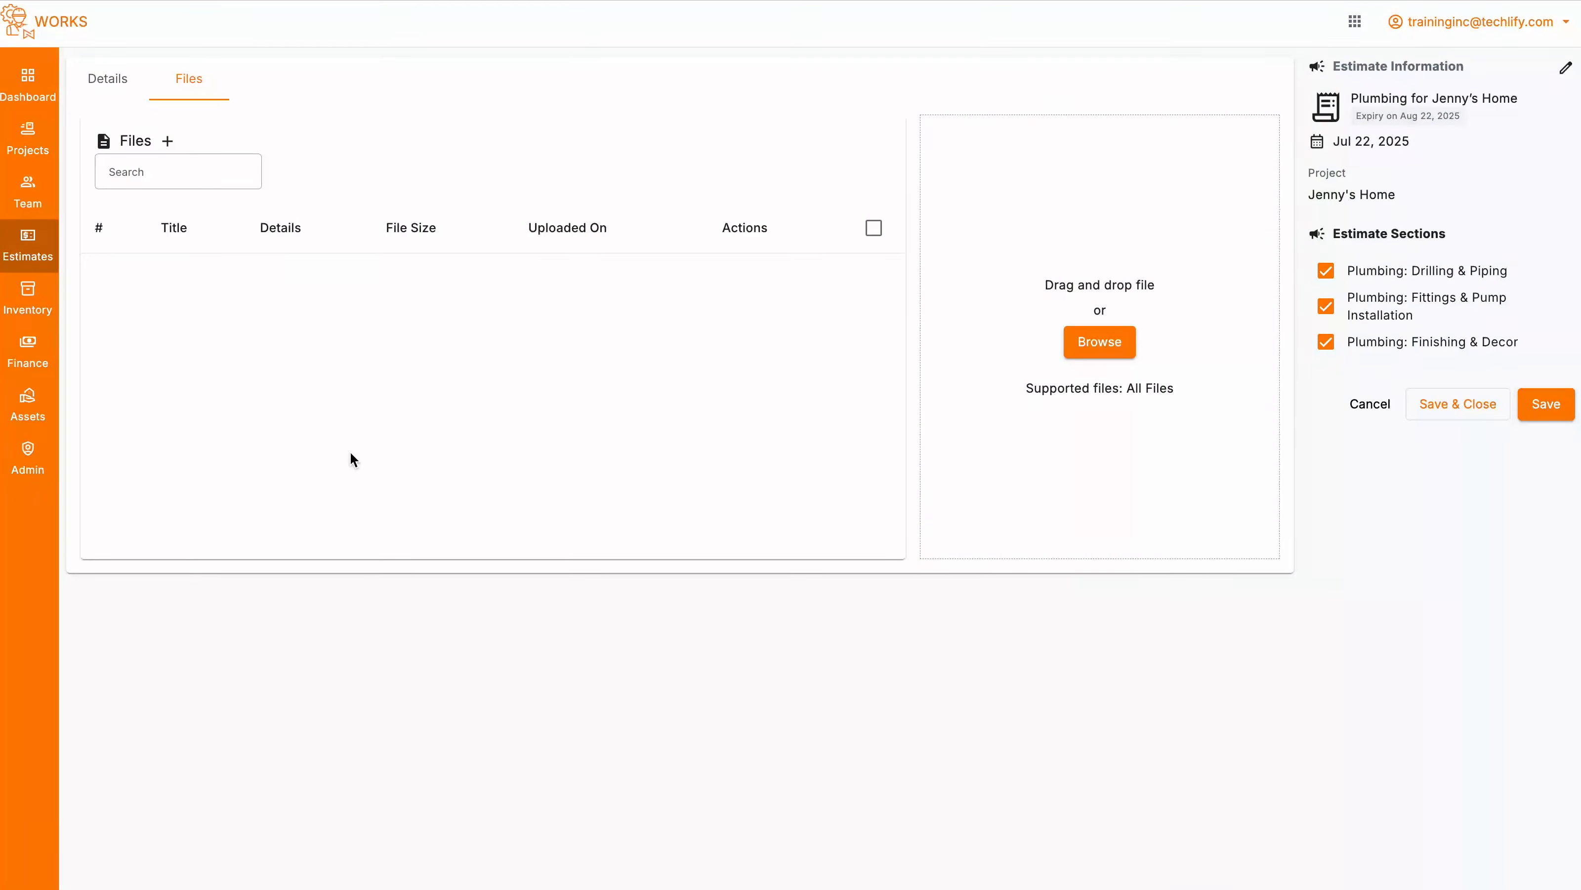
drag(349, 451, 557, 360)
click(1100, 348)
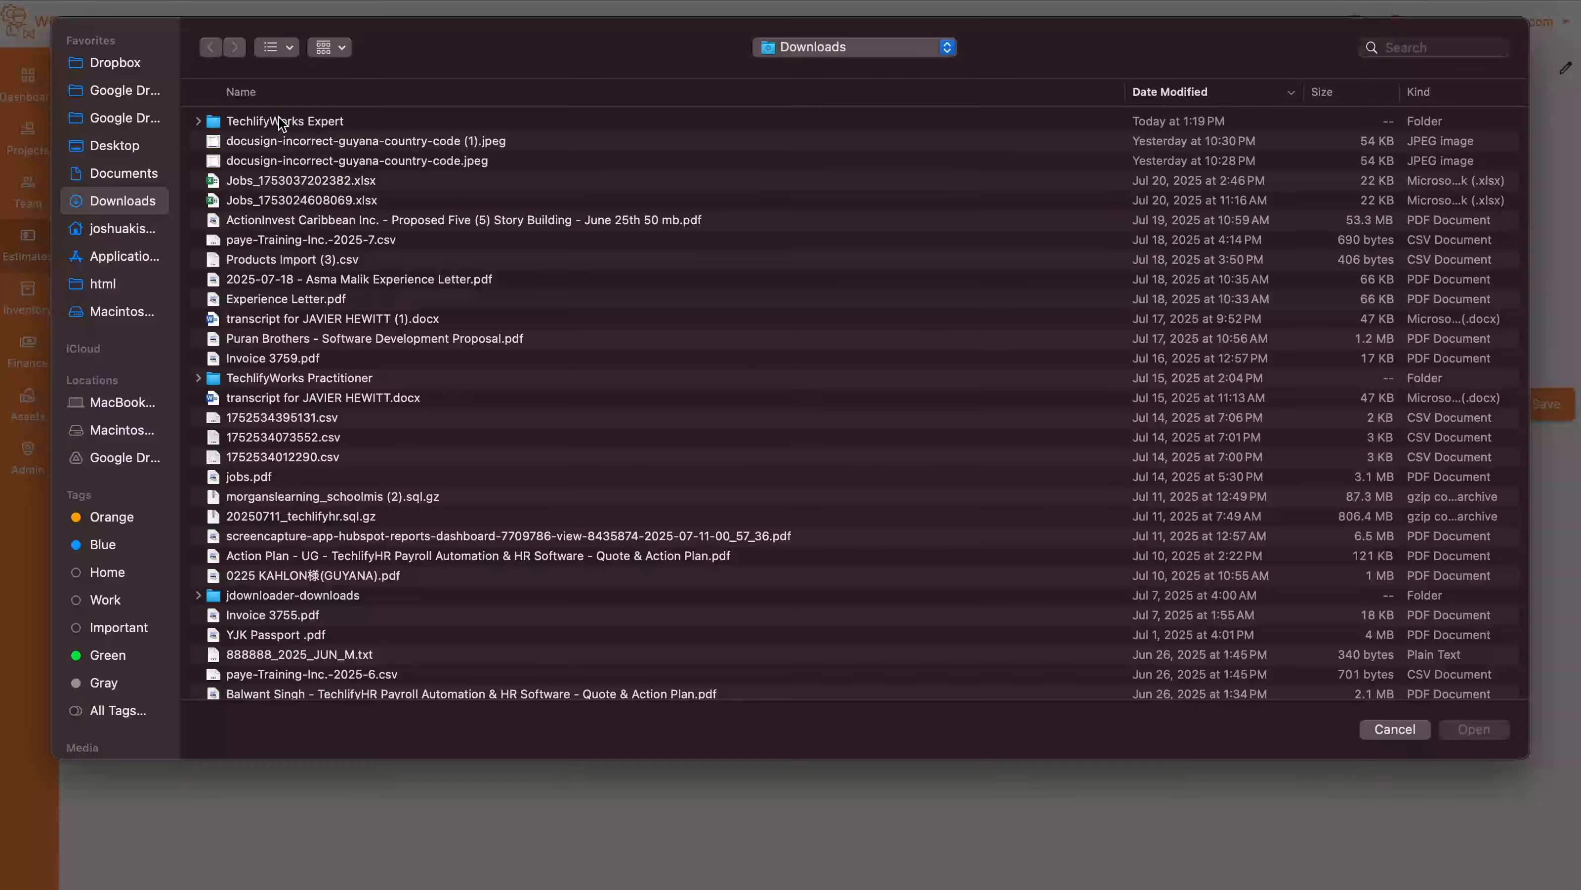
double_click(280, 122)
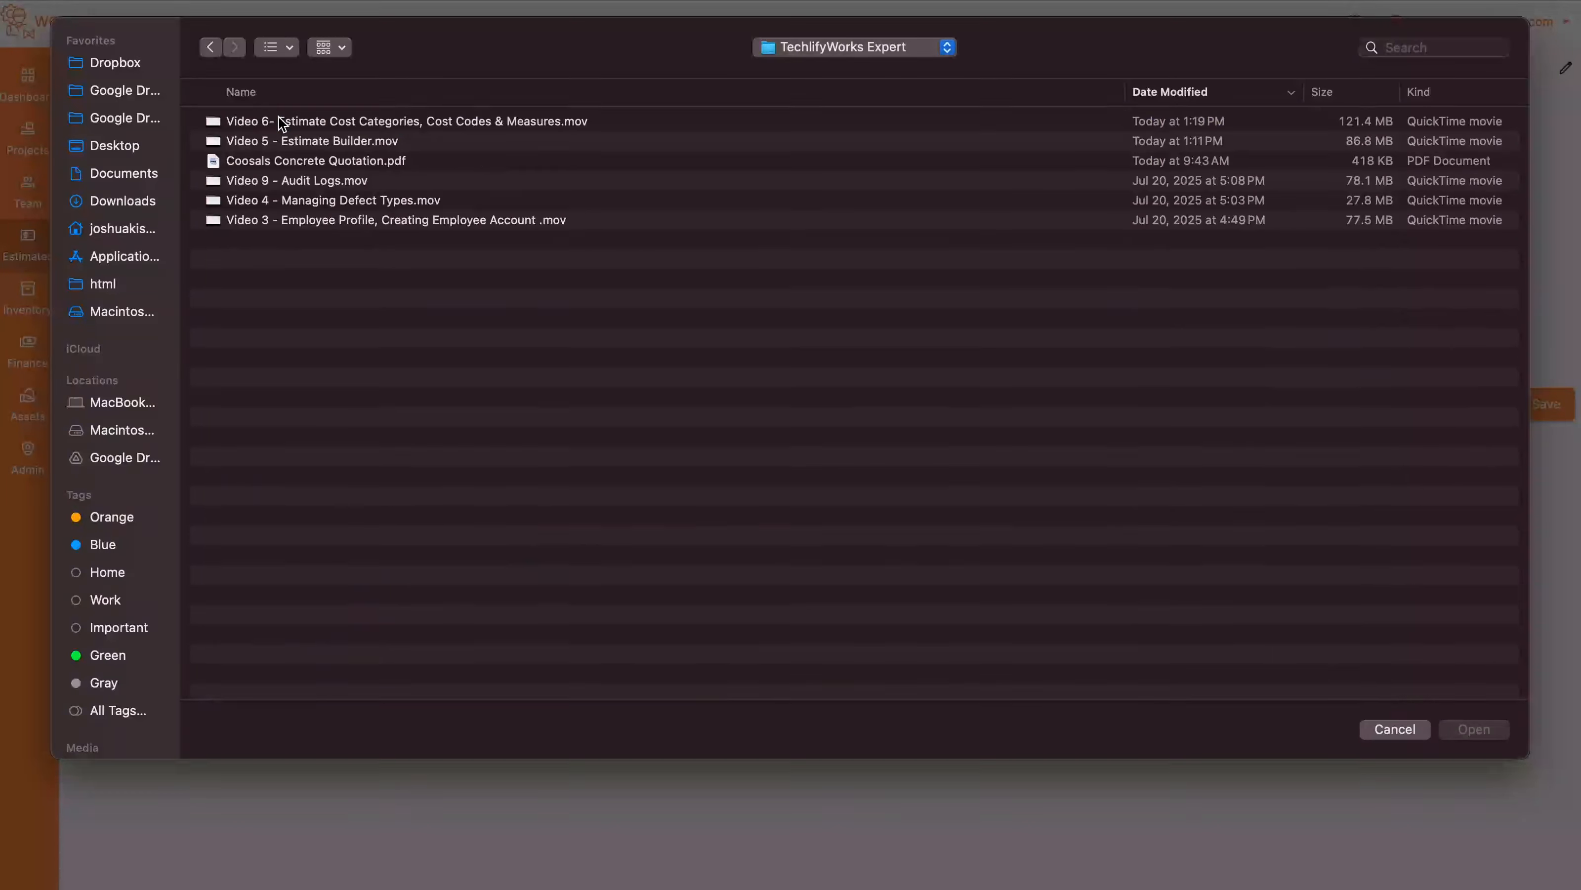
double_click(326, 162)
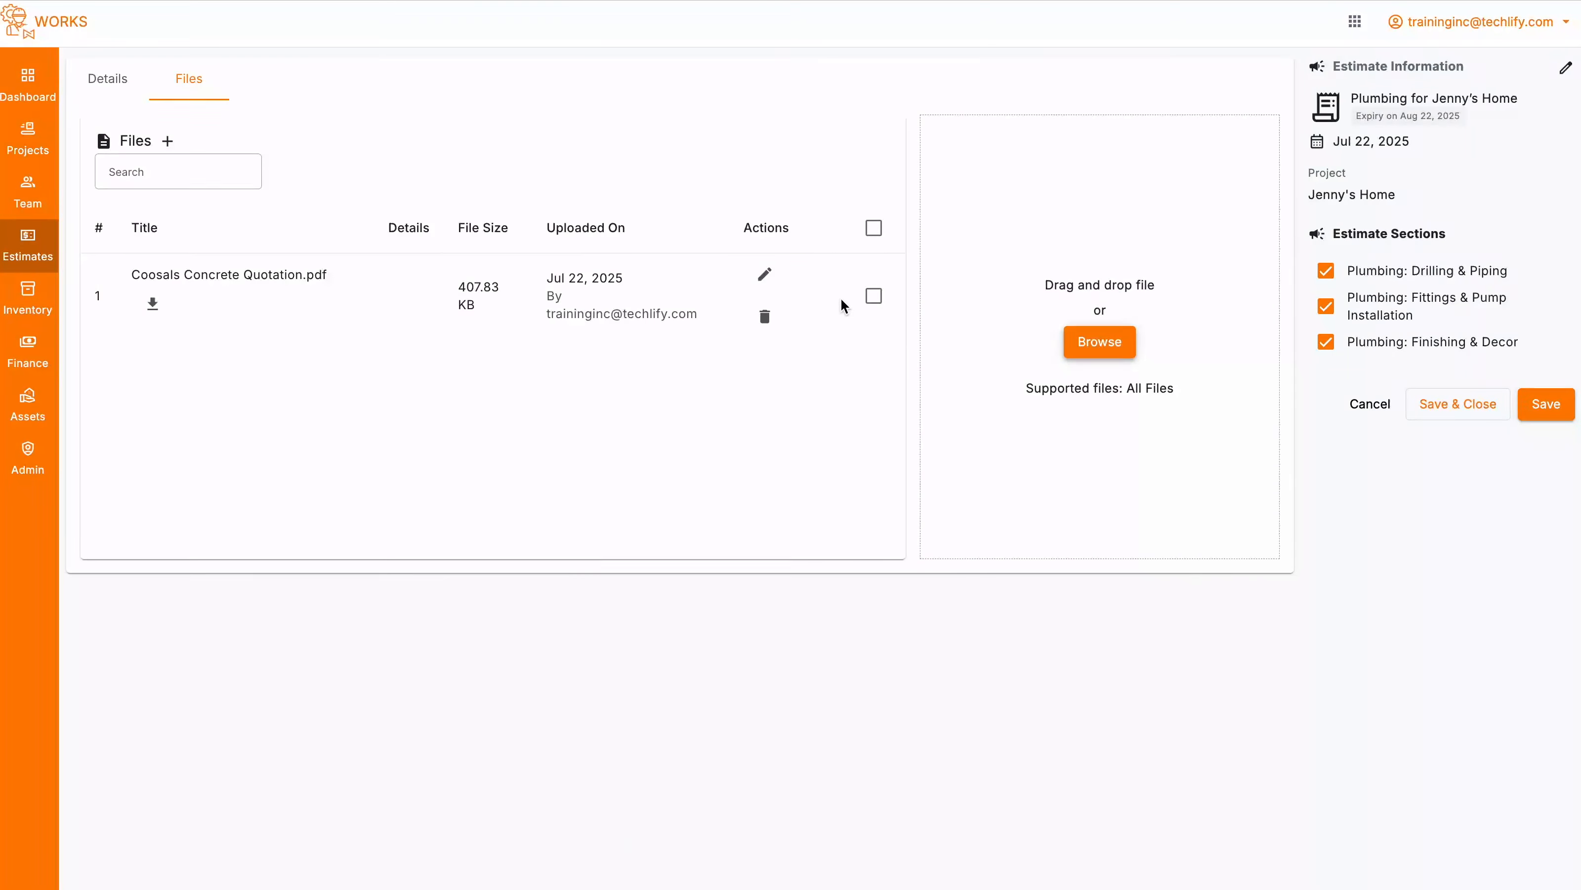
click(107, 79)
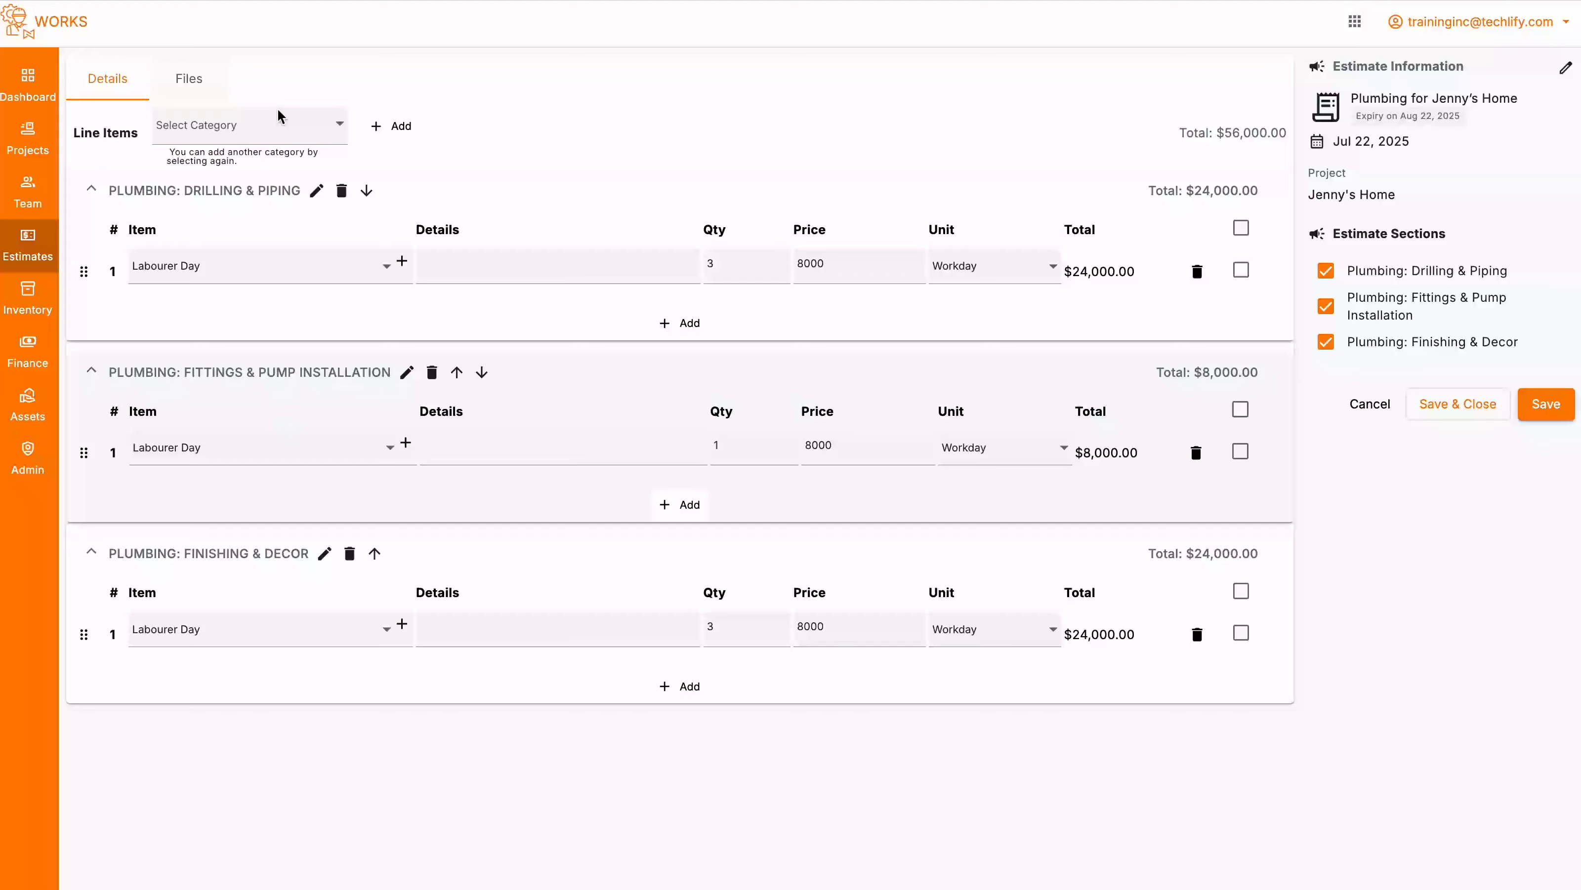
click(188, 77)
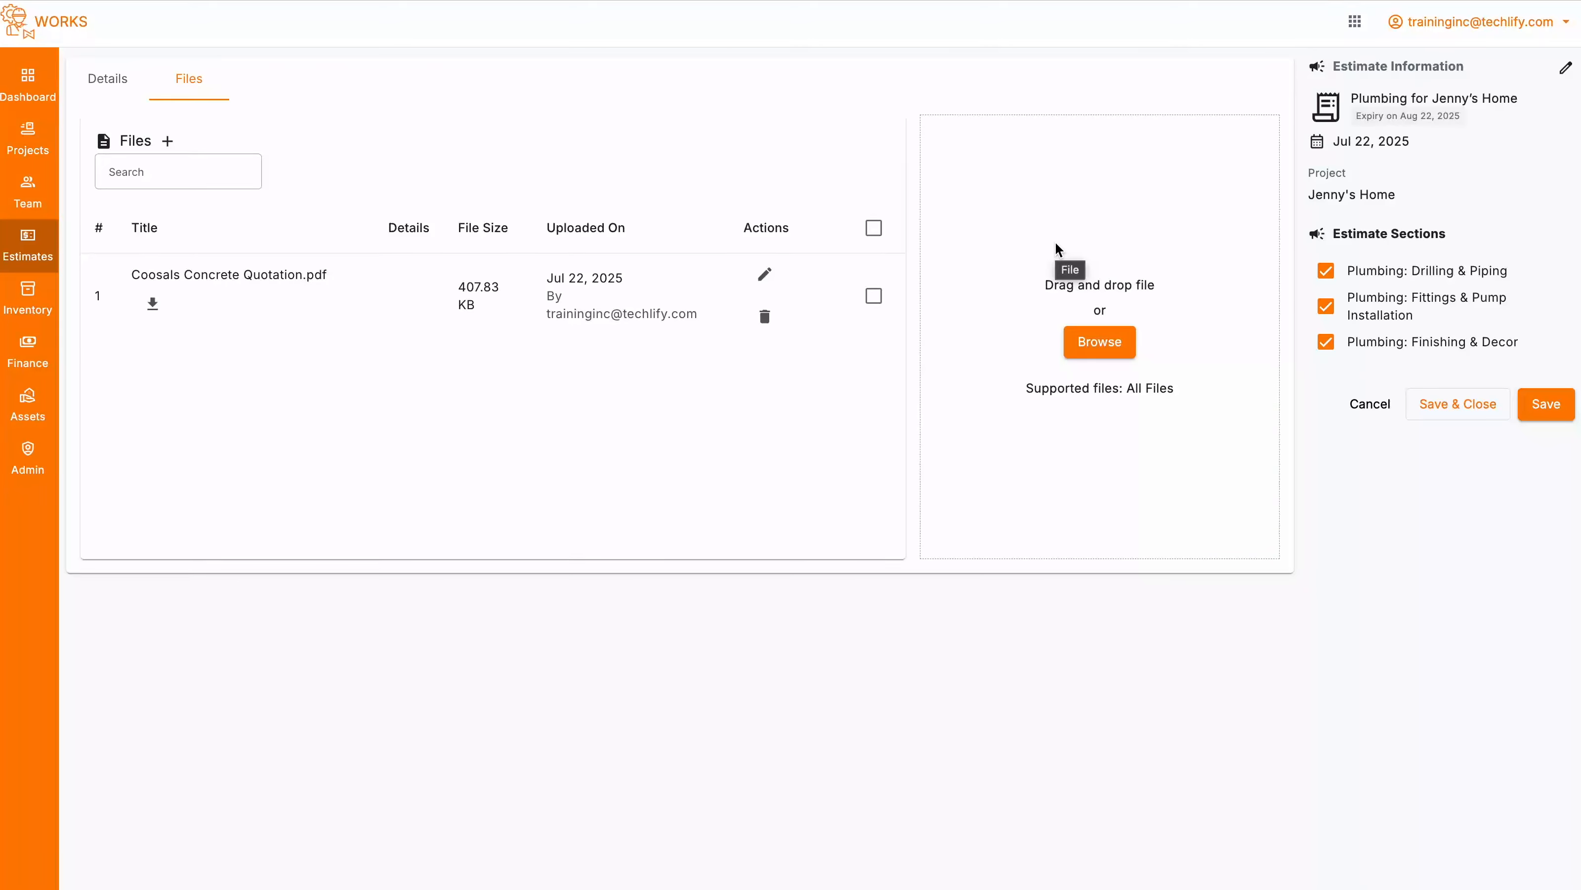
Add five blank line items to the Plumbing: Drilling & Piping section of the estimate
click(103, 78)
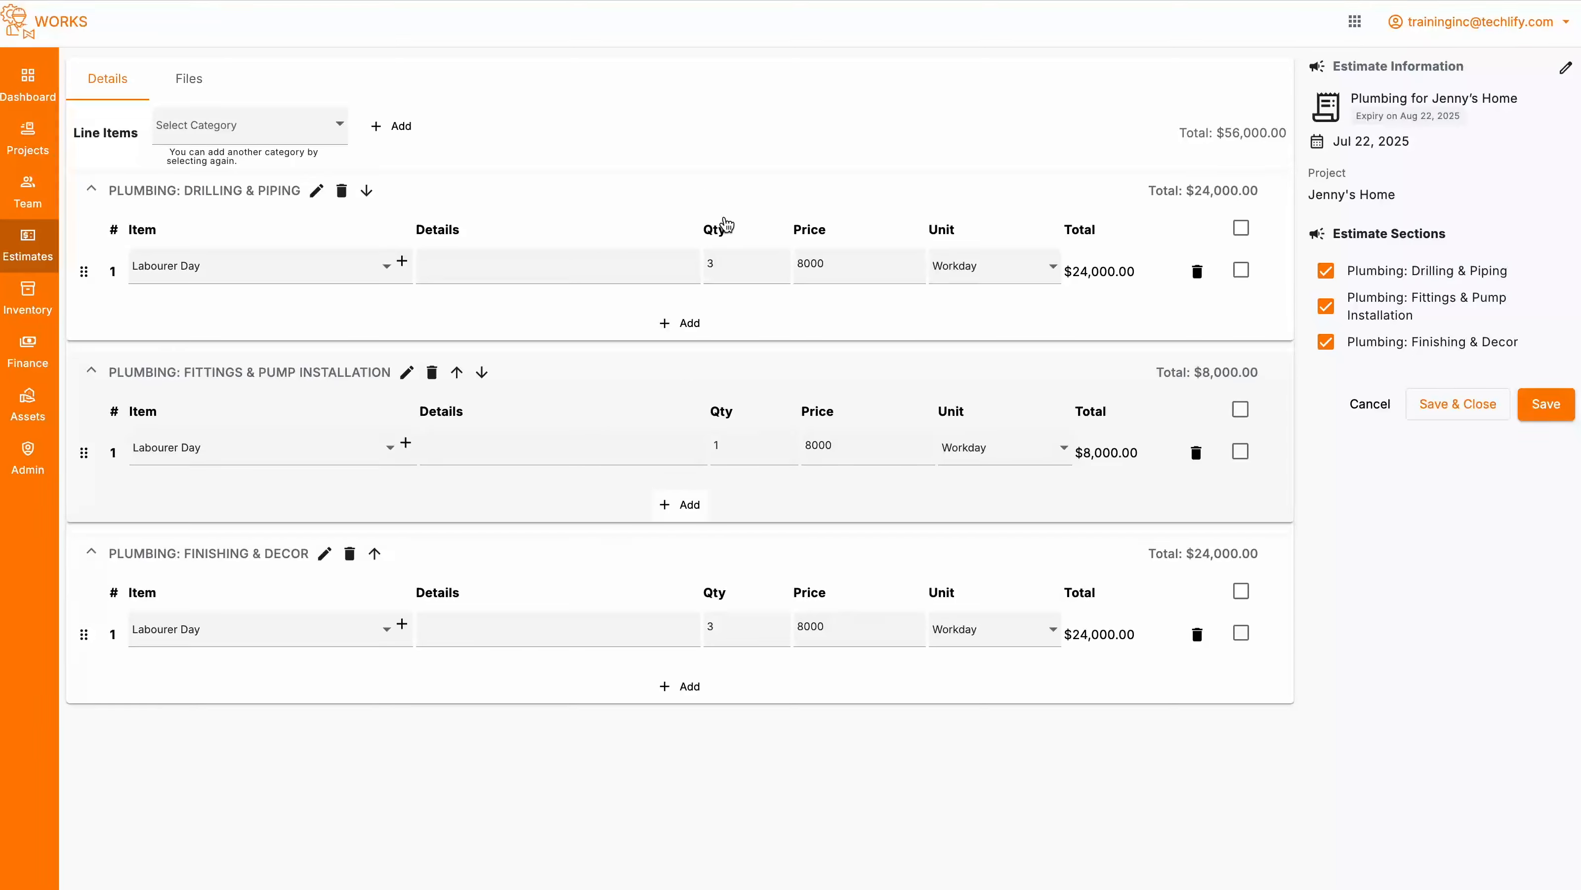
click(685, 324)
click(683, 377)
click(684, 429)
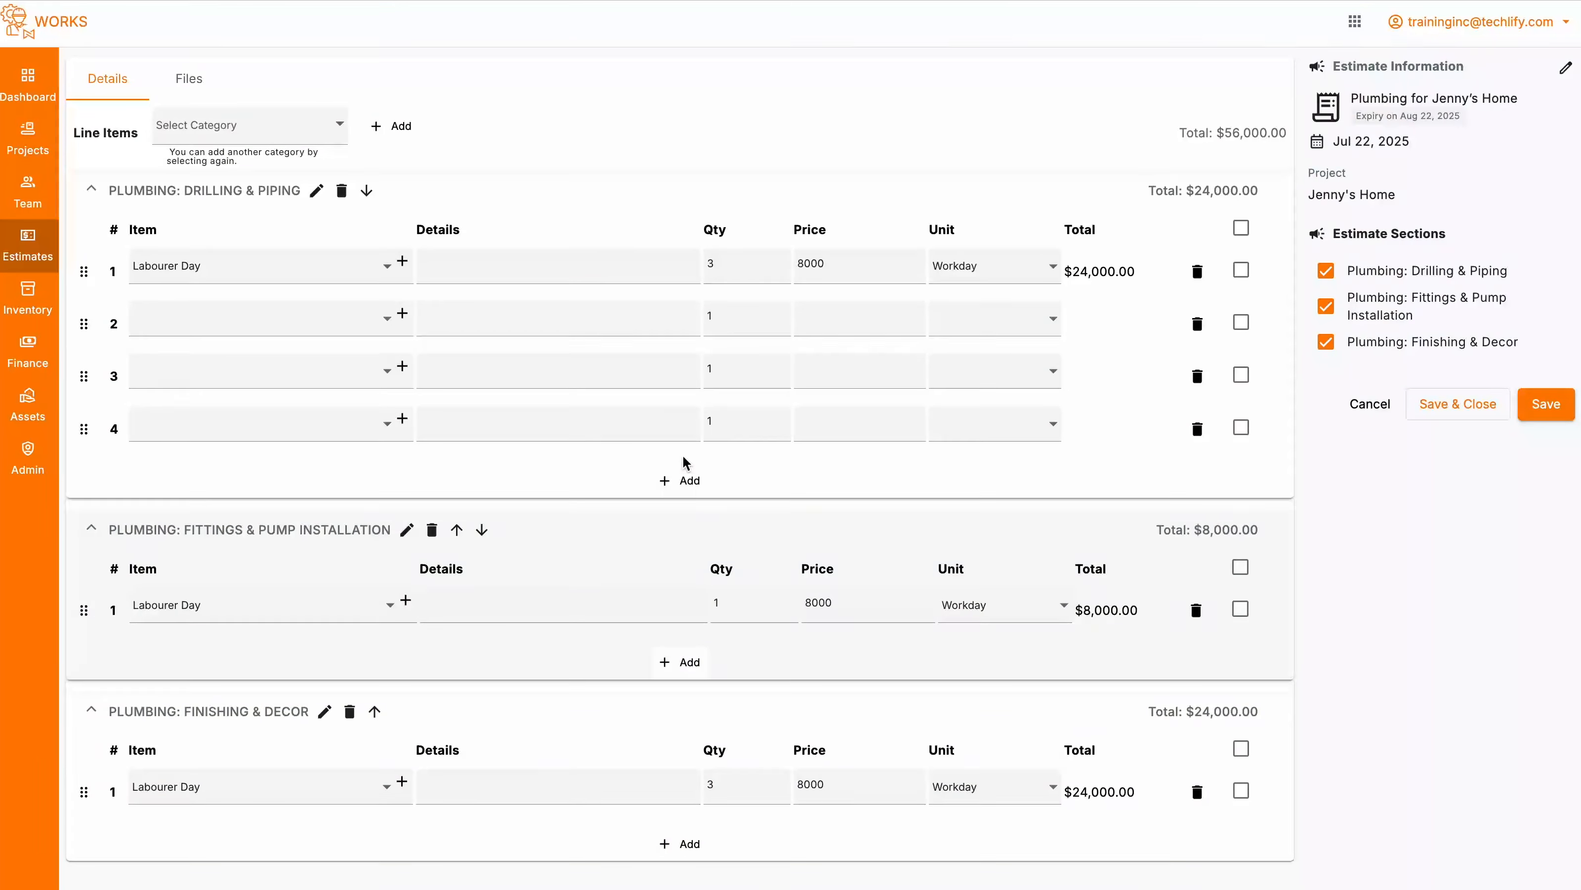
click(685, 481)
click(674, 531)
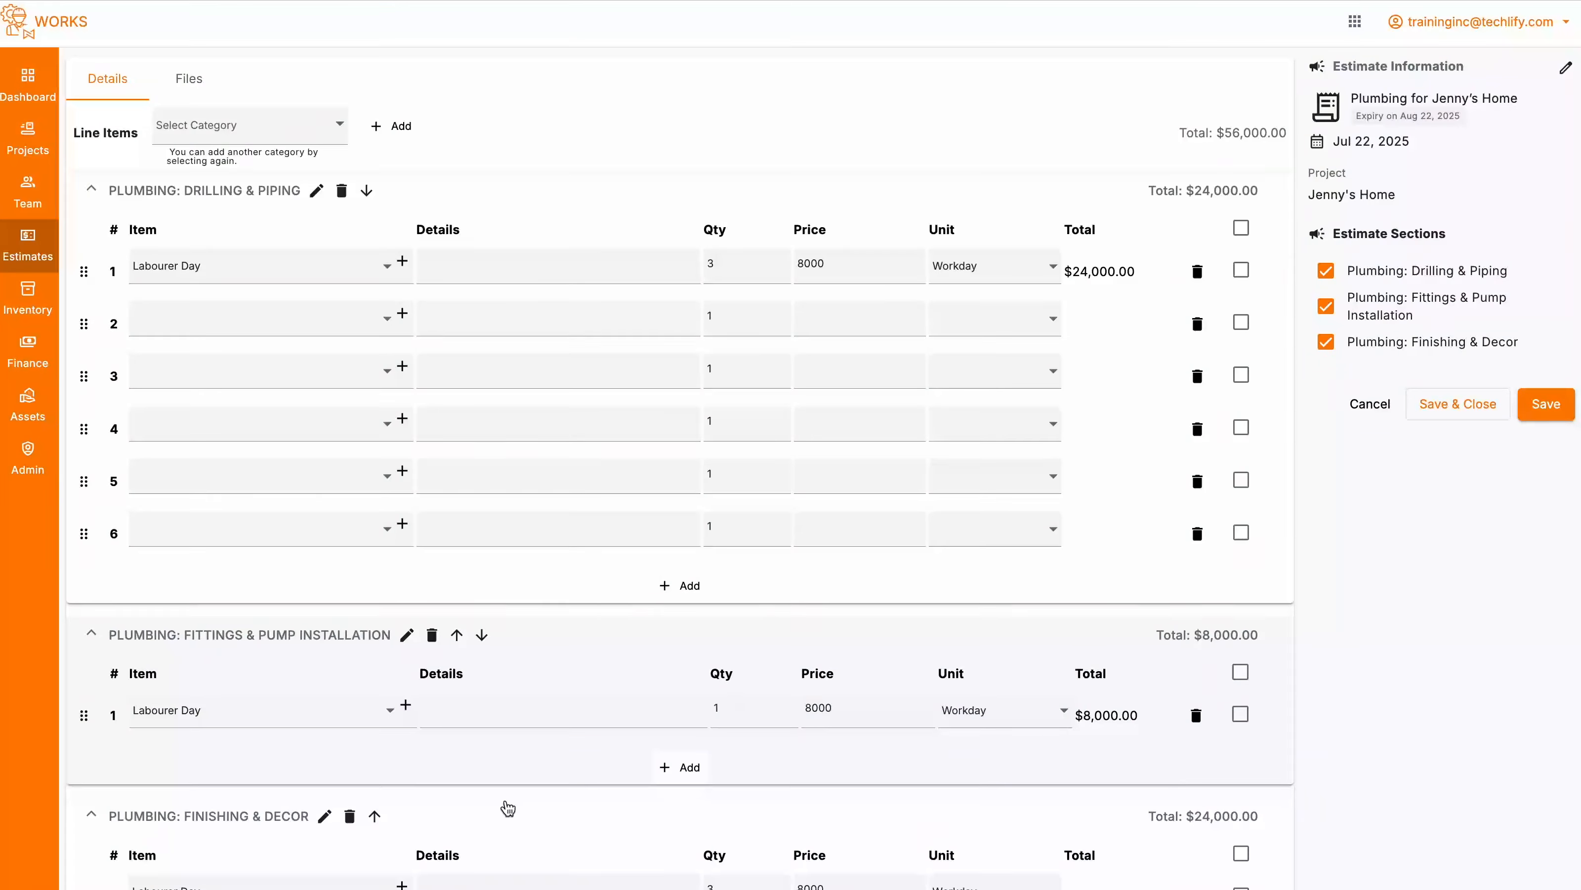
scroll(738, 600, down, 2)
scroll(737, 600, up, 2)
scroll(737, 600, down, 2)
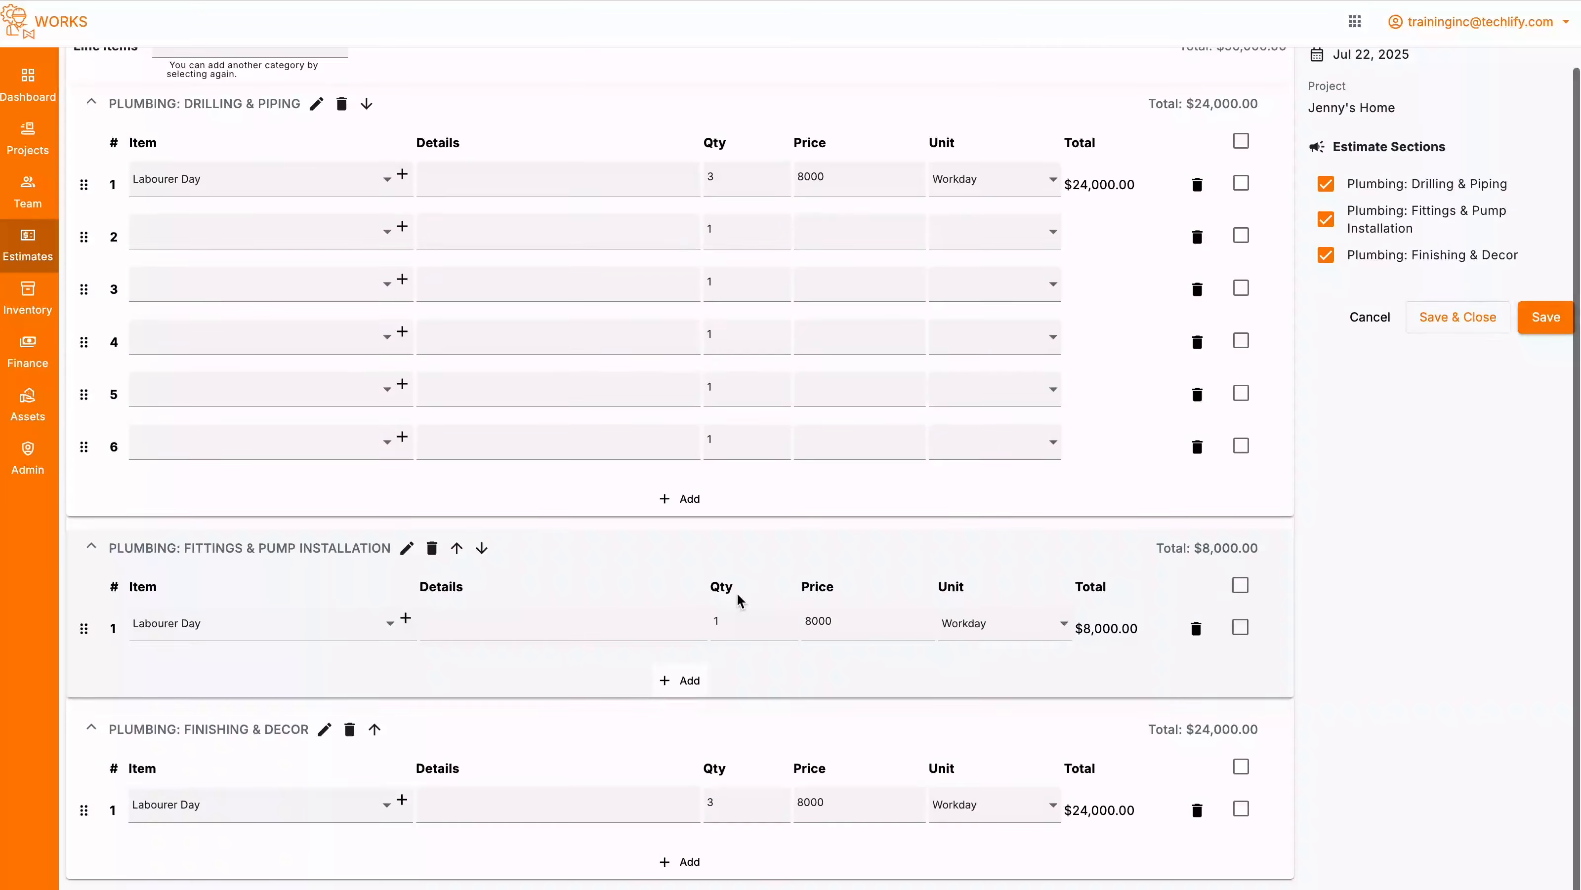
scroll(738, 600, up, 2)
Collapse the Drilling & Piping section and reorder Finishing & Decor above Fittings & Pump Installation
click(91, 195)
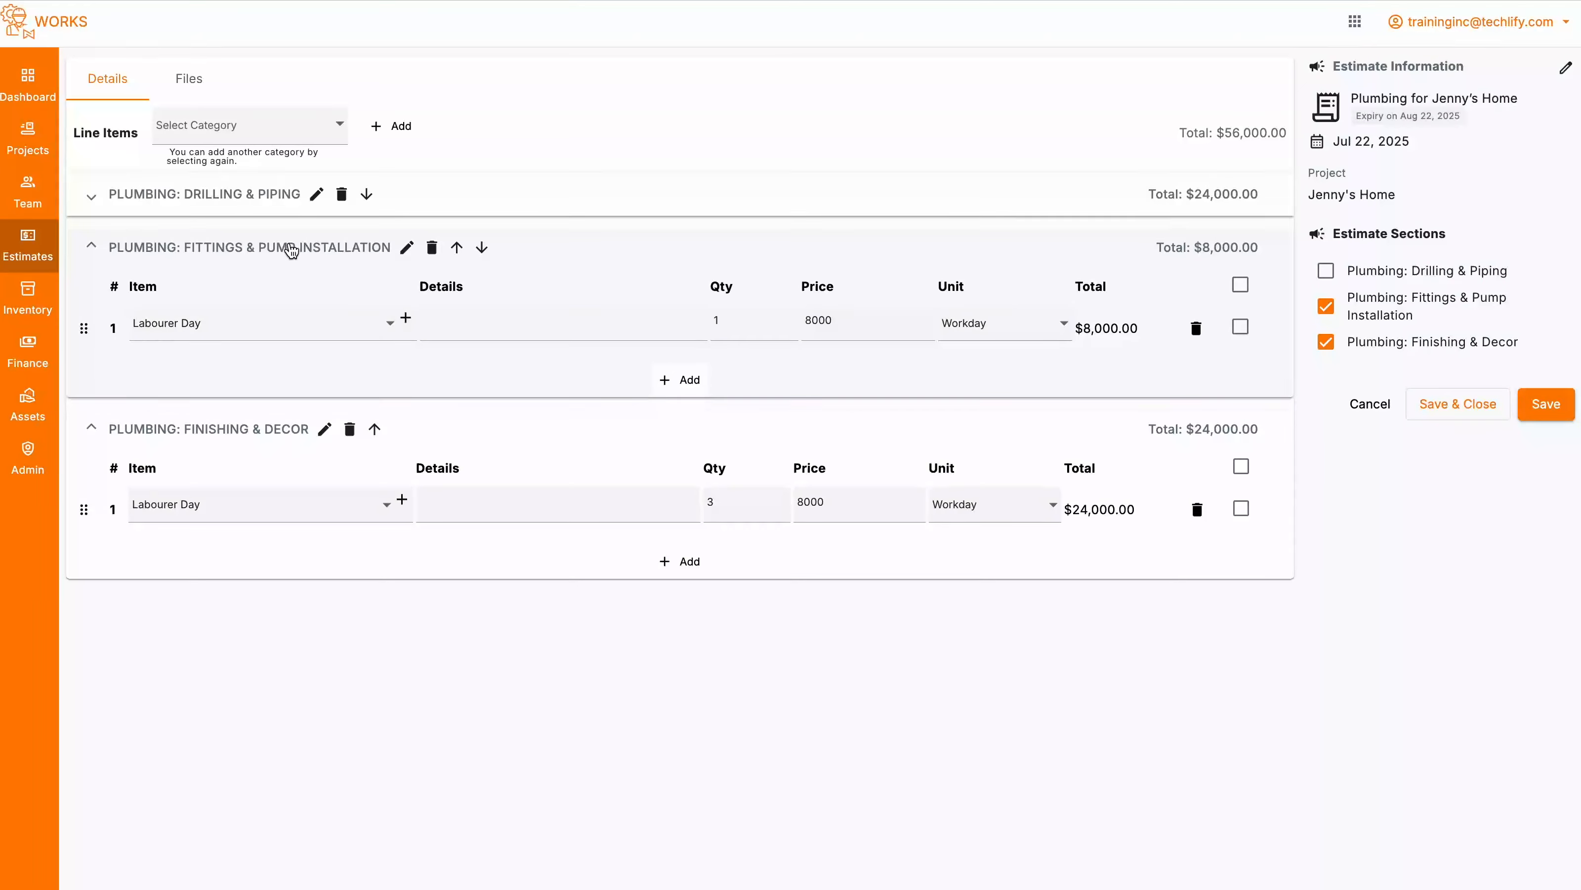
click(374, 431)
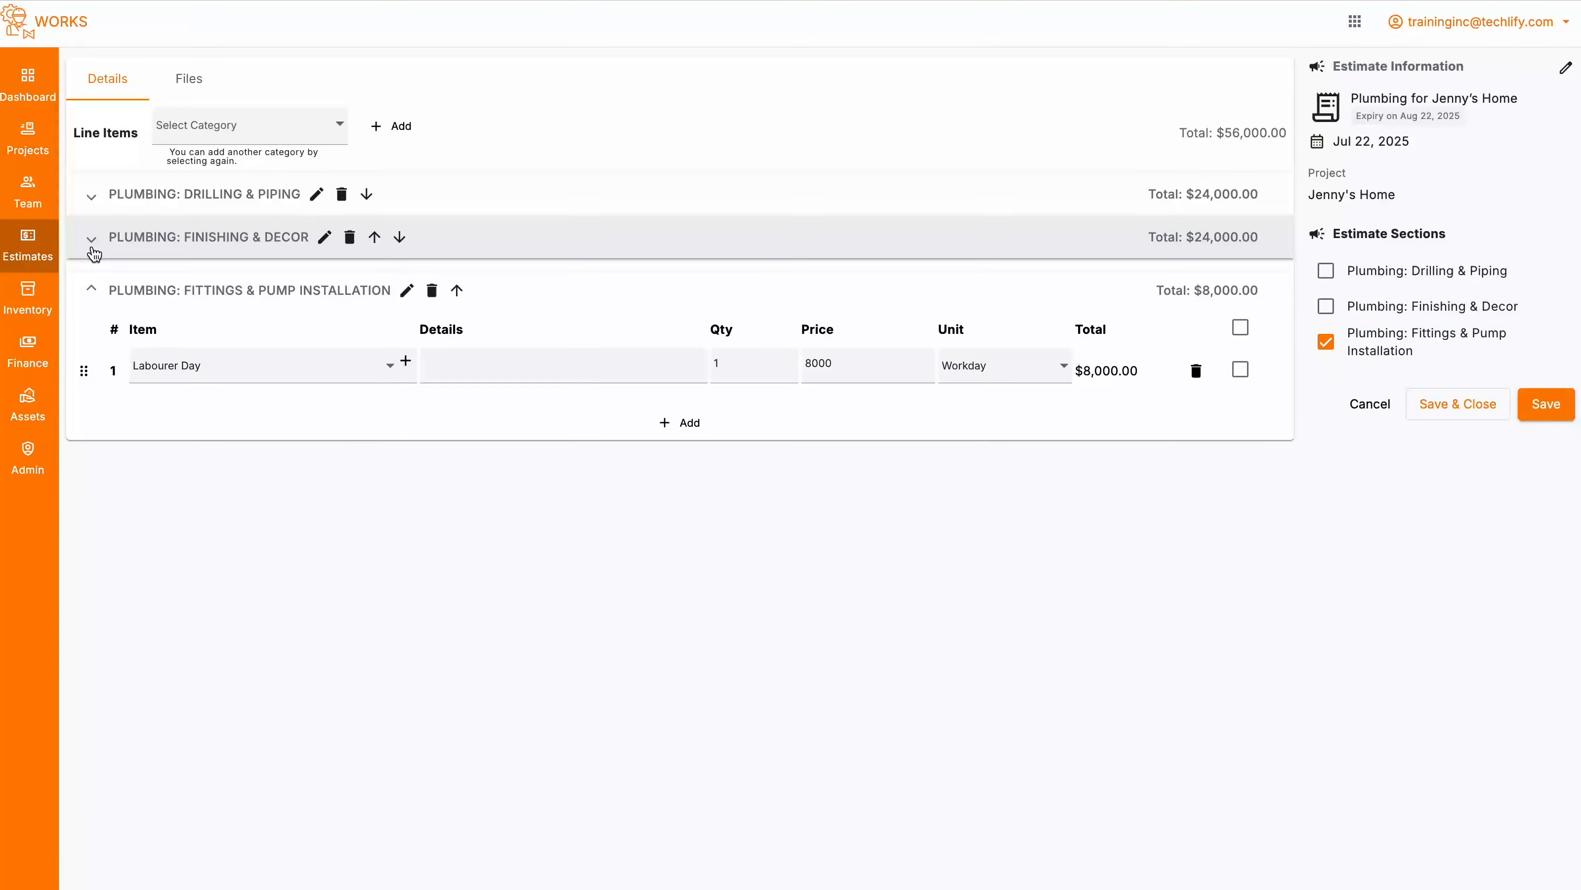
click(91, 242)
click(91, 243)
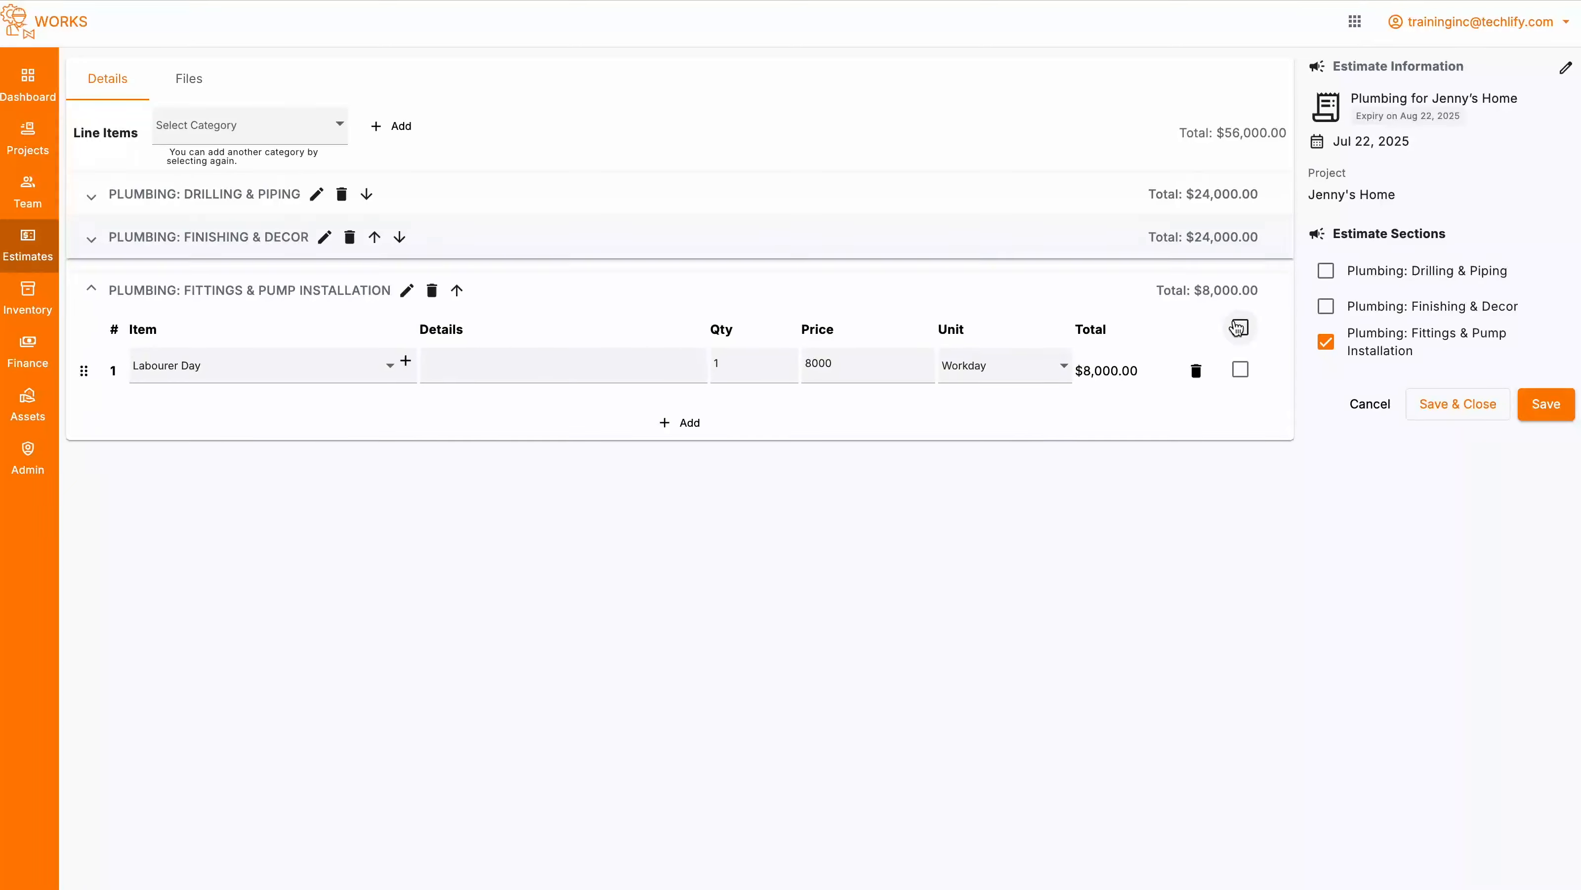
Move the Fittings & Pump Installation line item into Plumbing: Finishing & Decor and delete the emptied section
click(1240, 328)
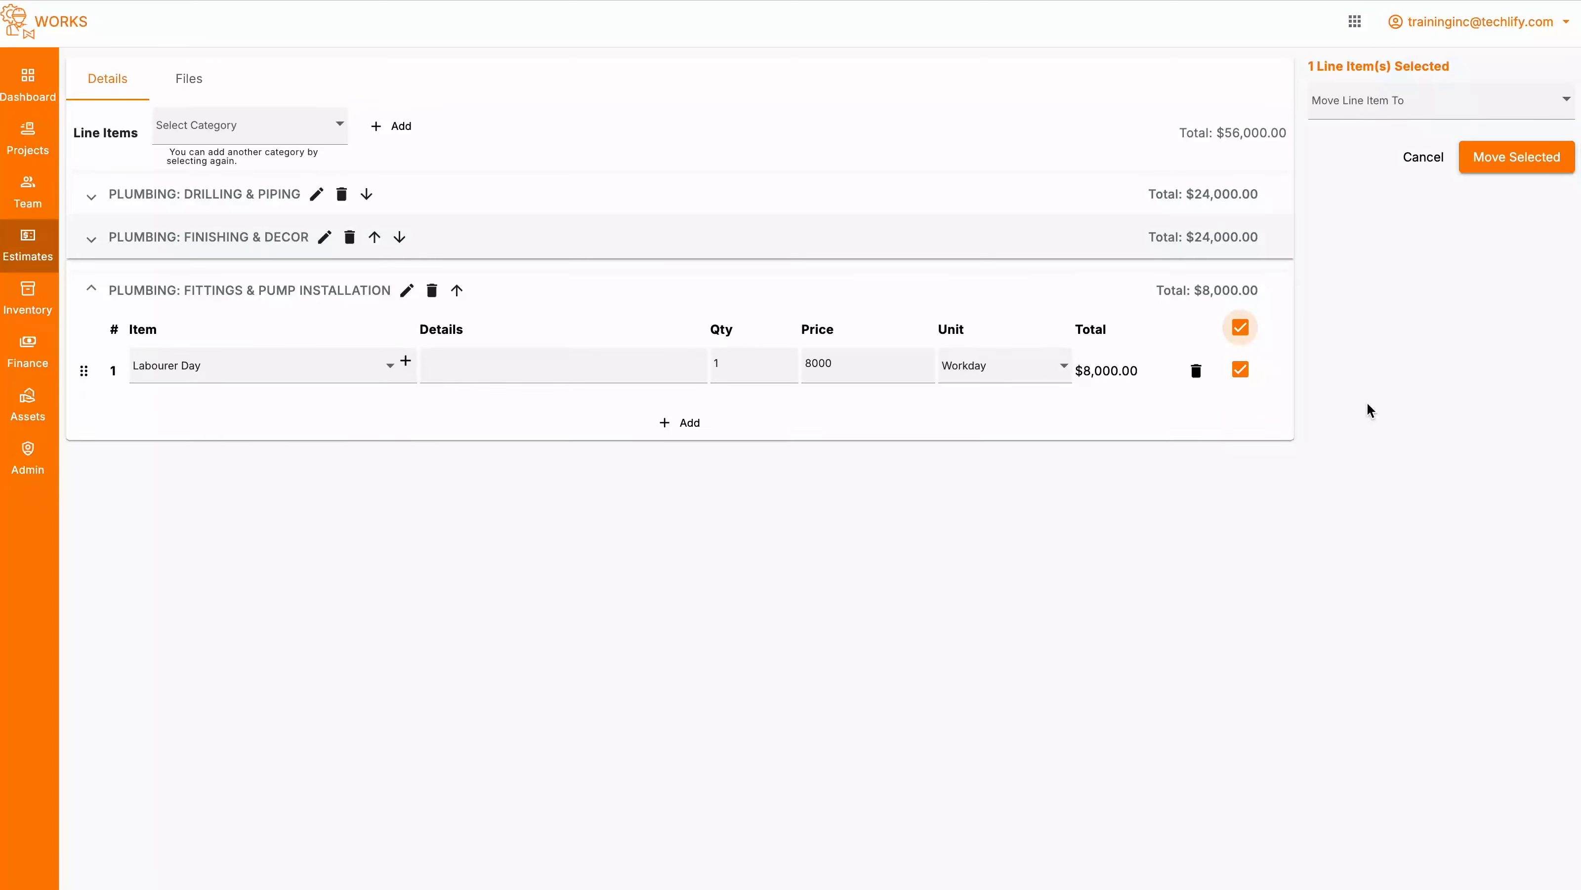
click(1359, 105)
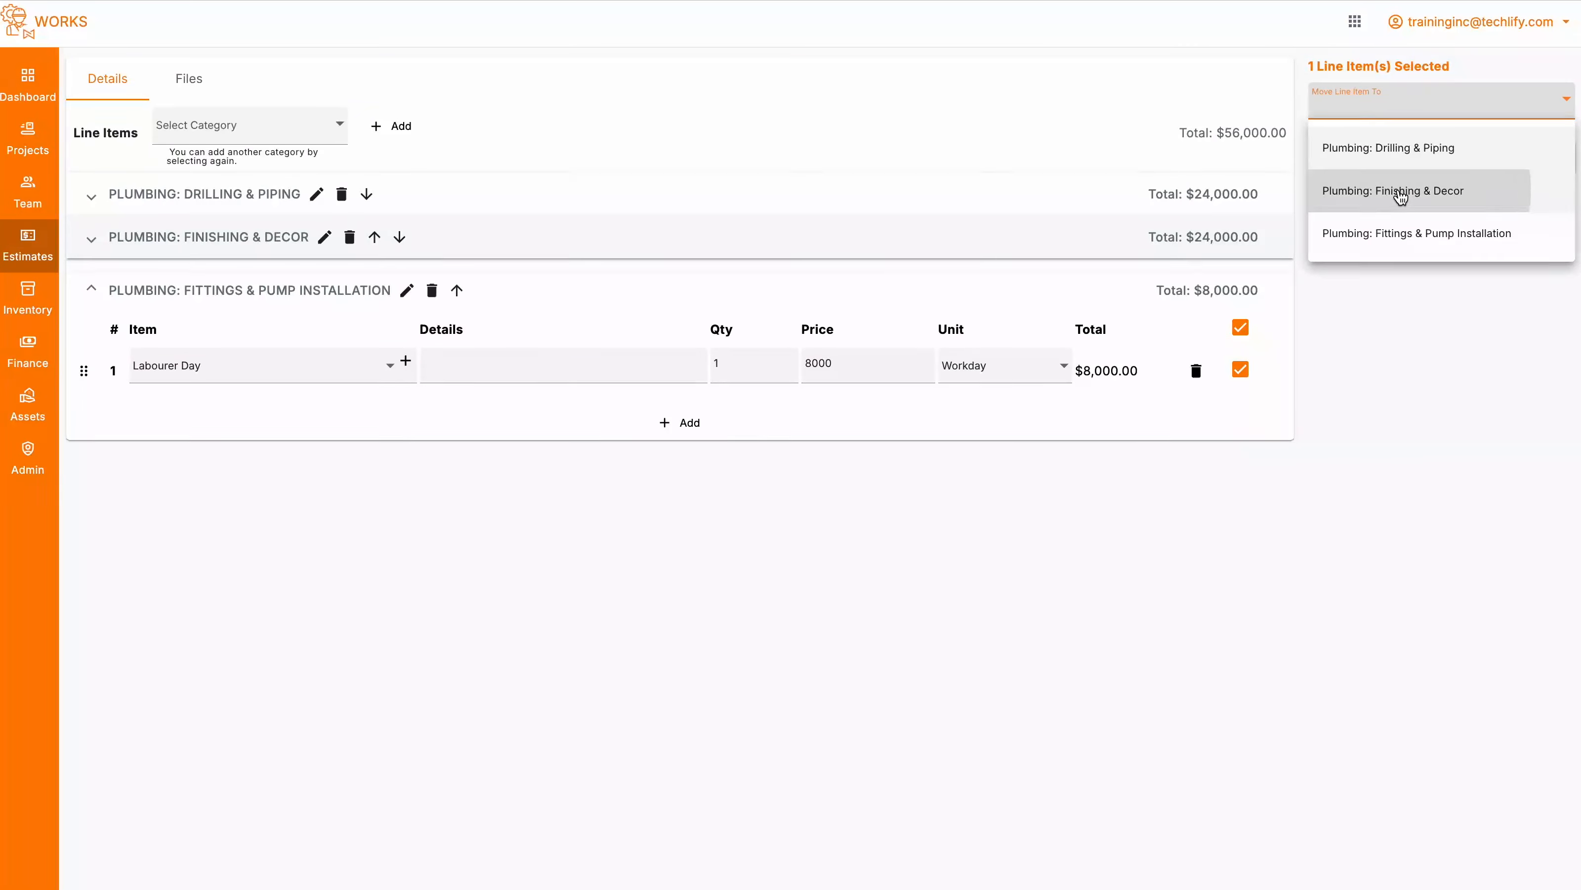
click(1400, 193)
click(1545, 155)
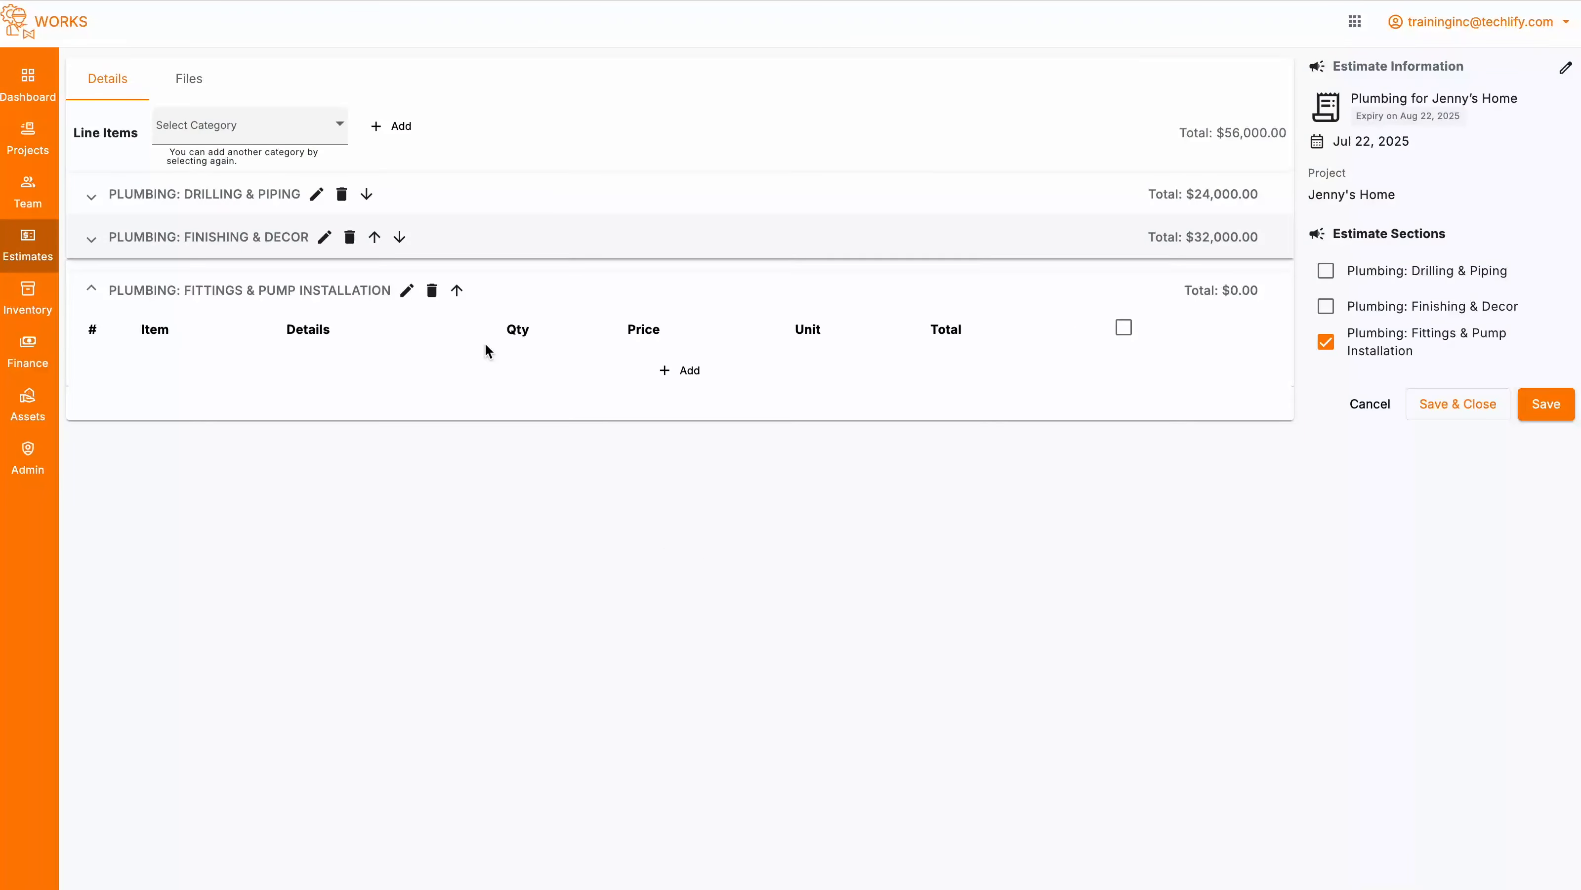
click(431, 290)
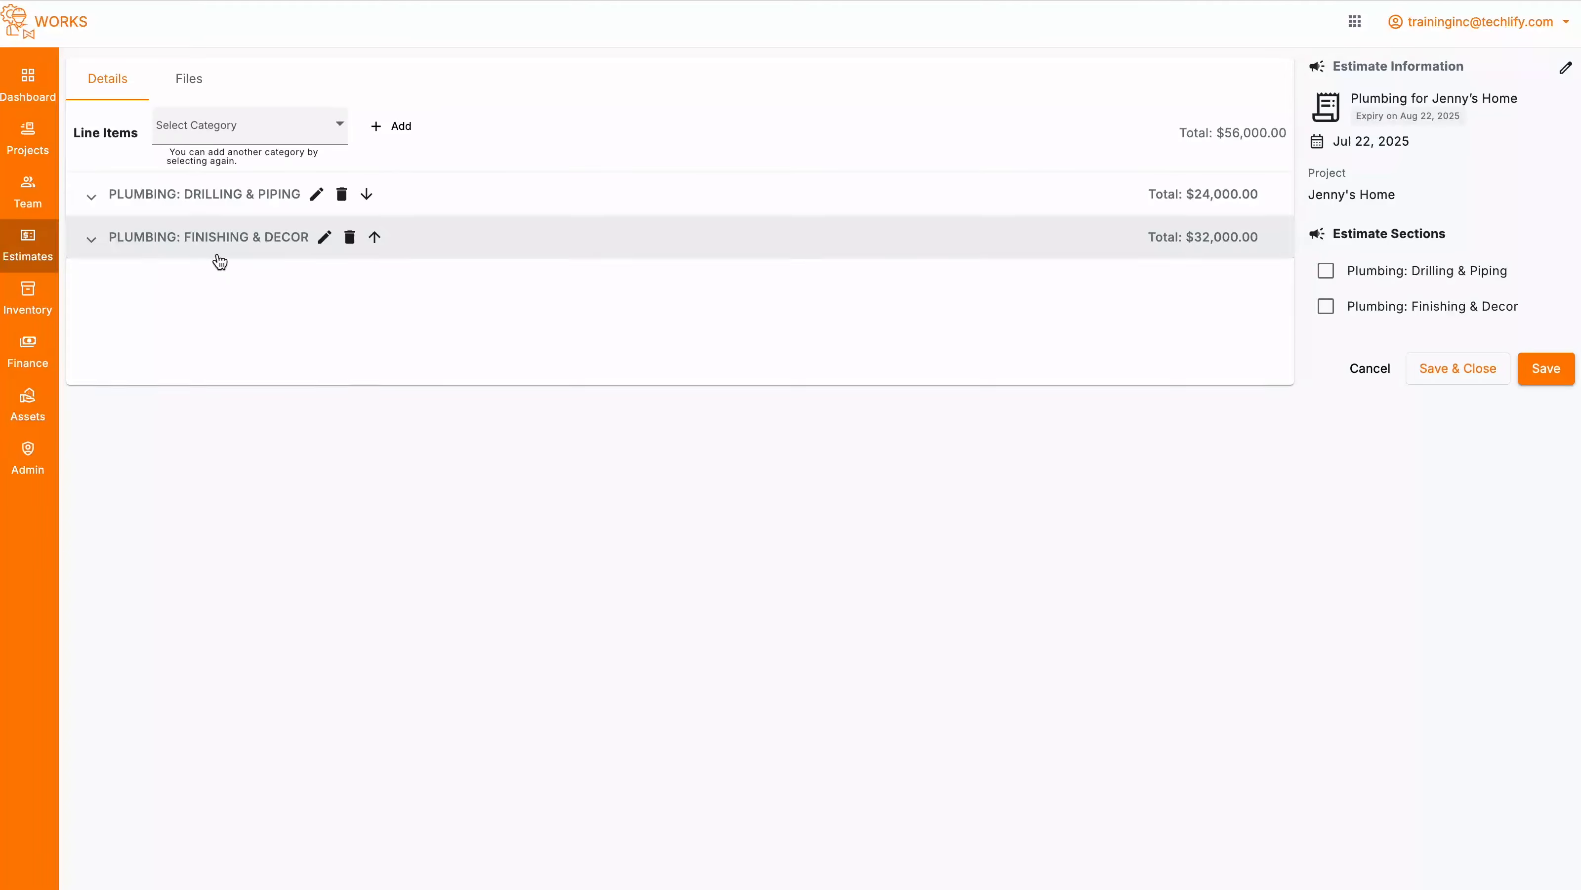
Expand both remaining sections and save the details "Here we bore the floors, team A handles this, ...." on Plumbing: Drilling & Piping
click(91, 239)
click(94, 198)
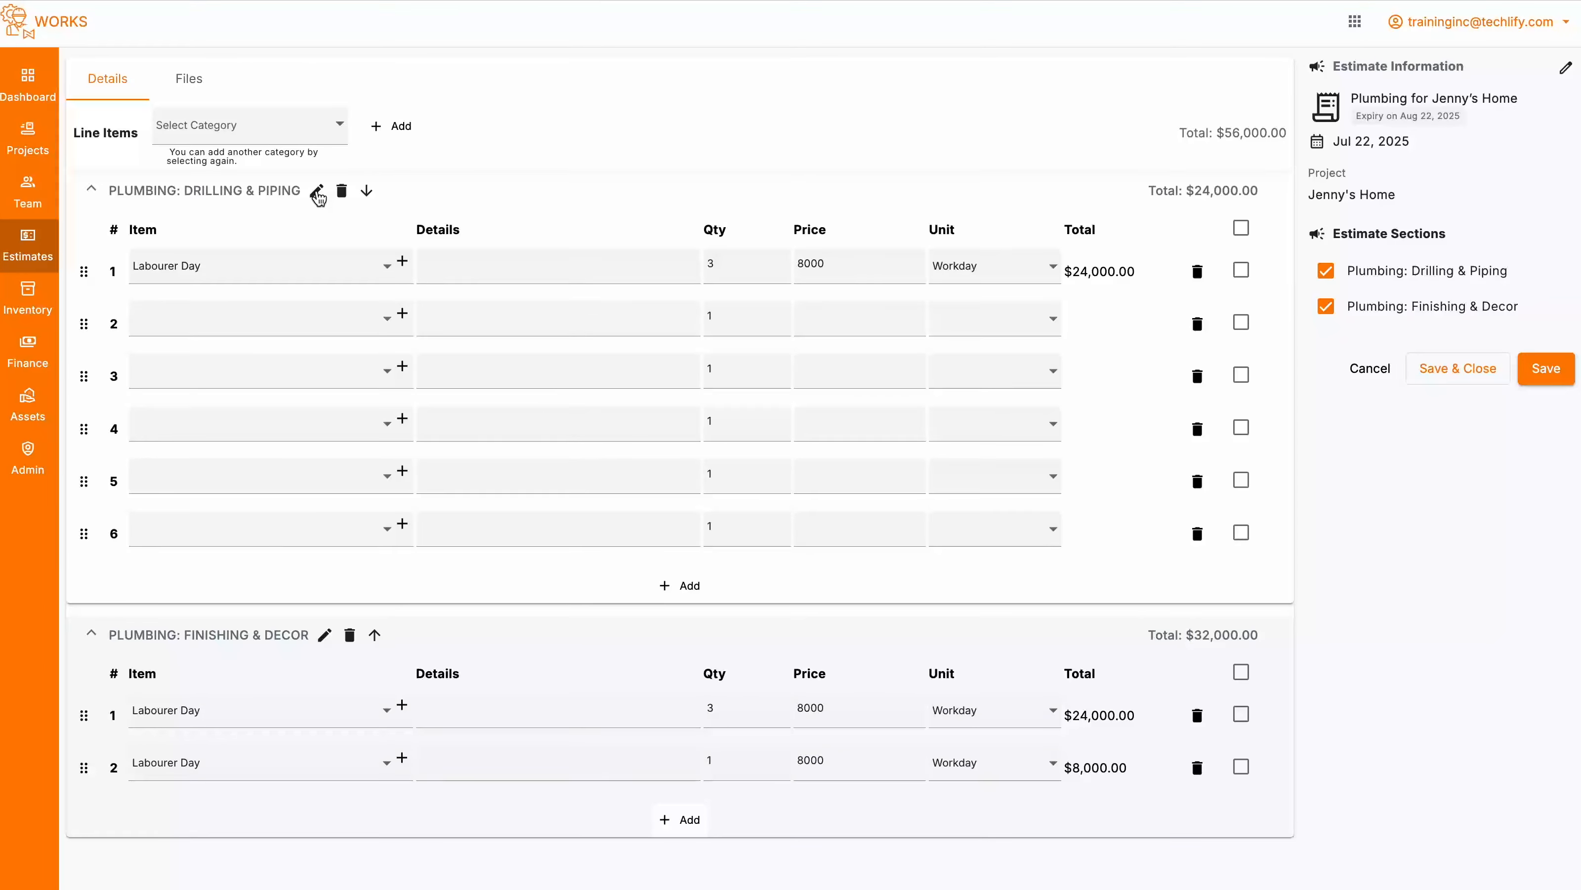
click(316, 191)
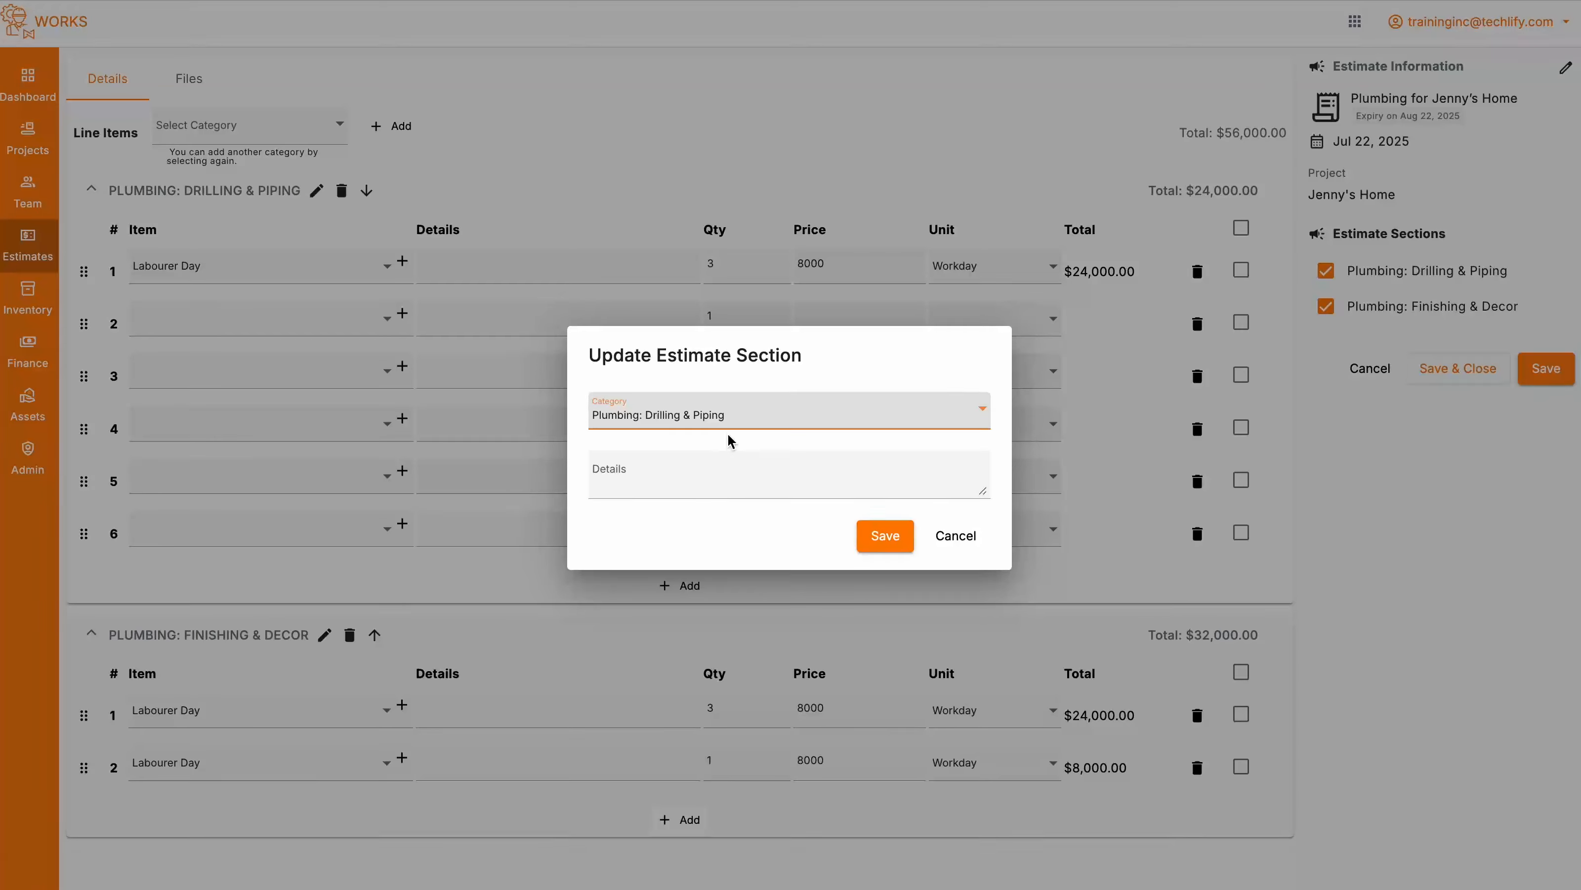
click(685, 476)
text(Here we bore)
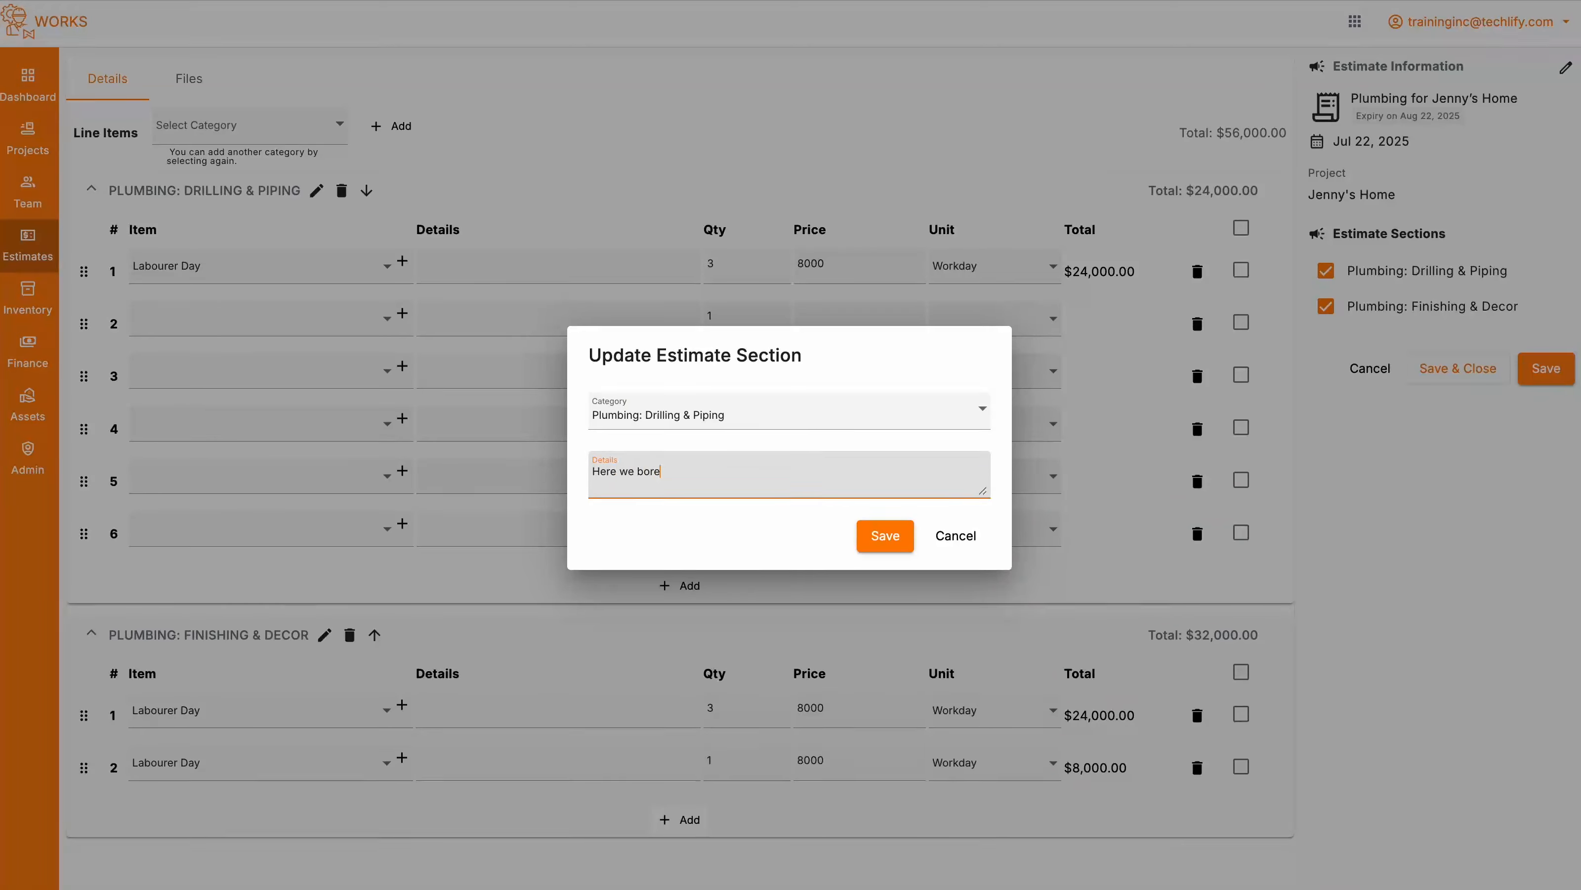
text( the floors, team A handles this, ....)
click(881, 534)
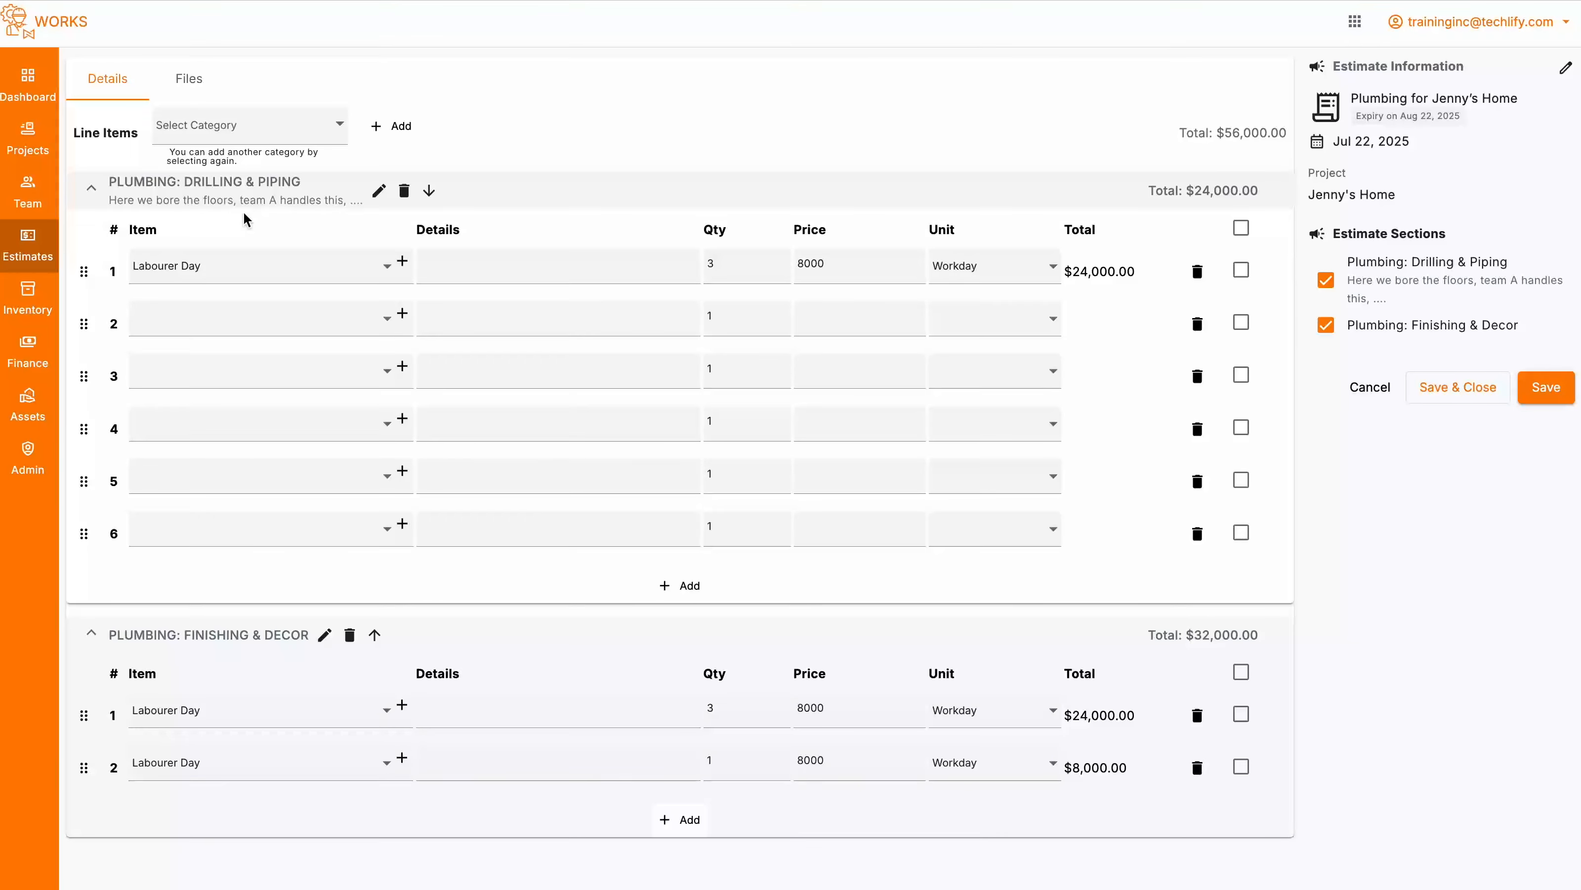
Collapse and re-expand the Drilling & Piping section, both at its heading and through the estimate sections list
scroll(1045, 88, down, 1)
scroll(1045, 88, up, 1)
click(91, 188)
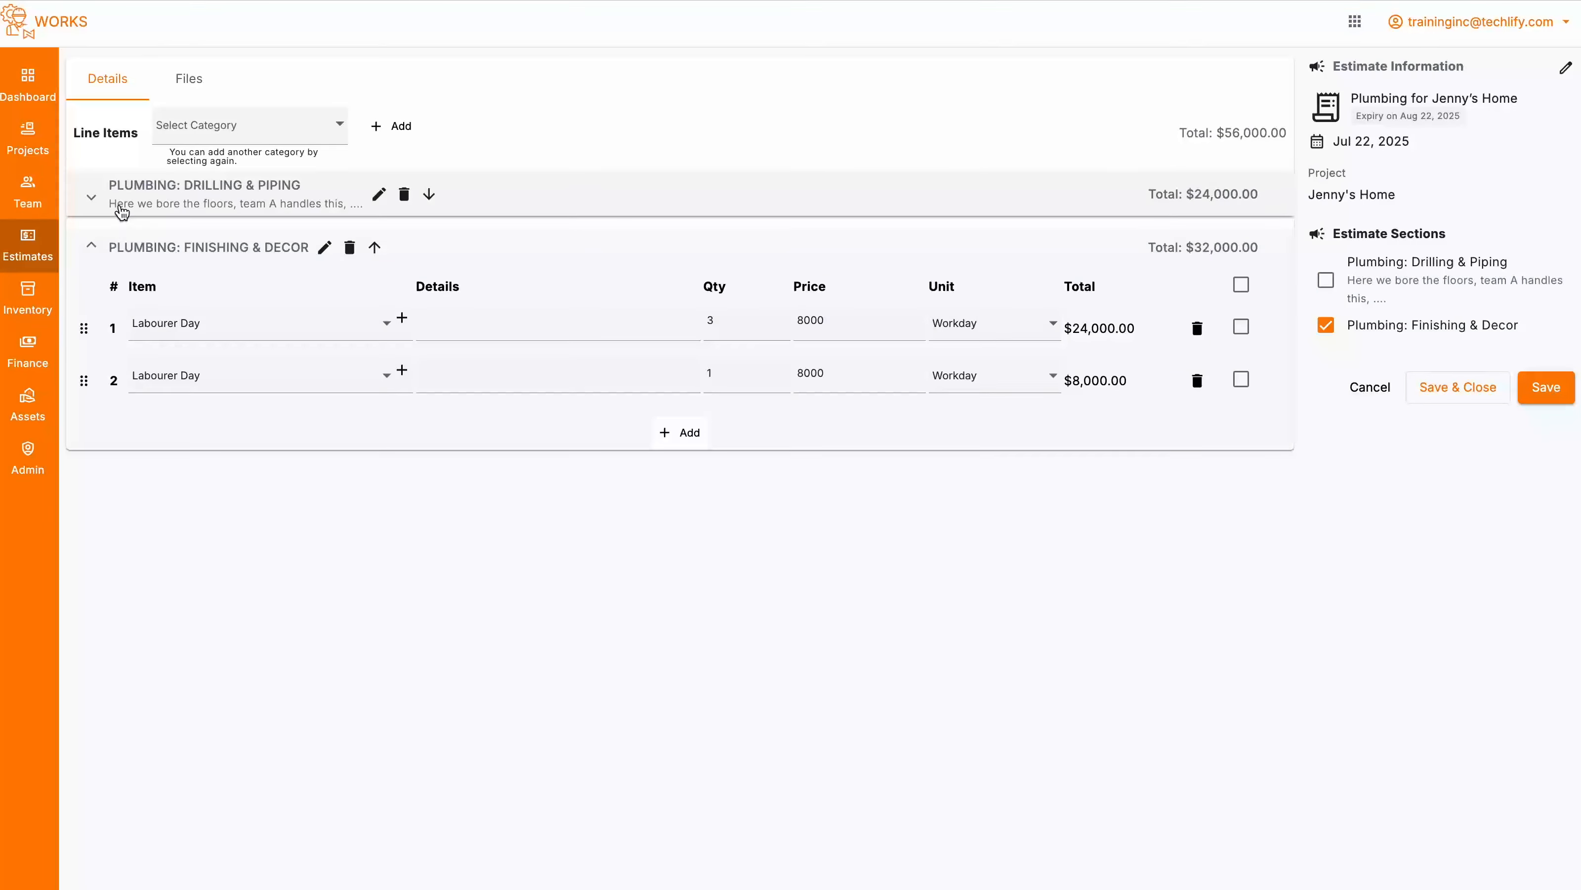
click(91, 198)
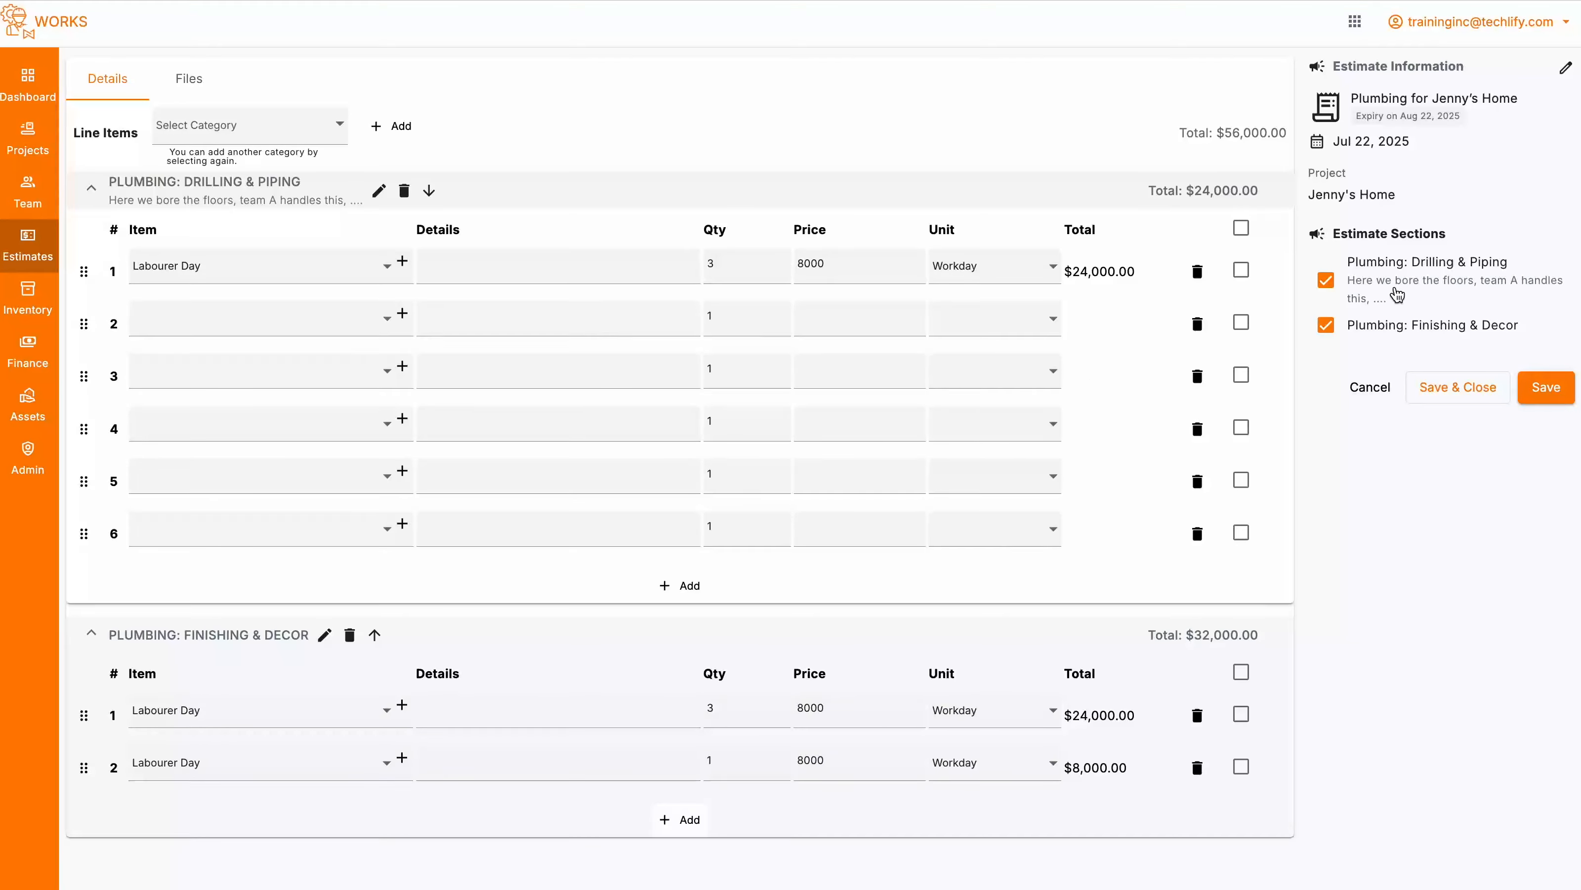
click(1325, 281)
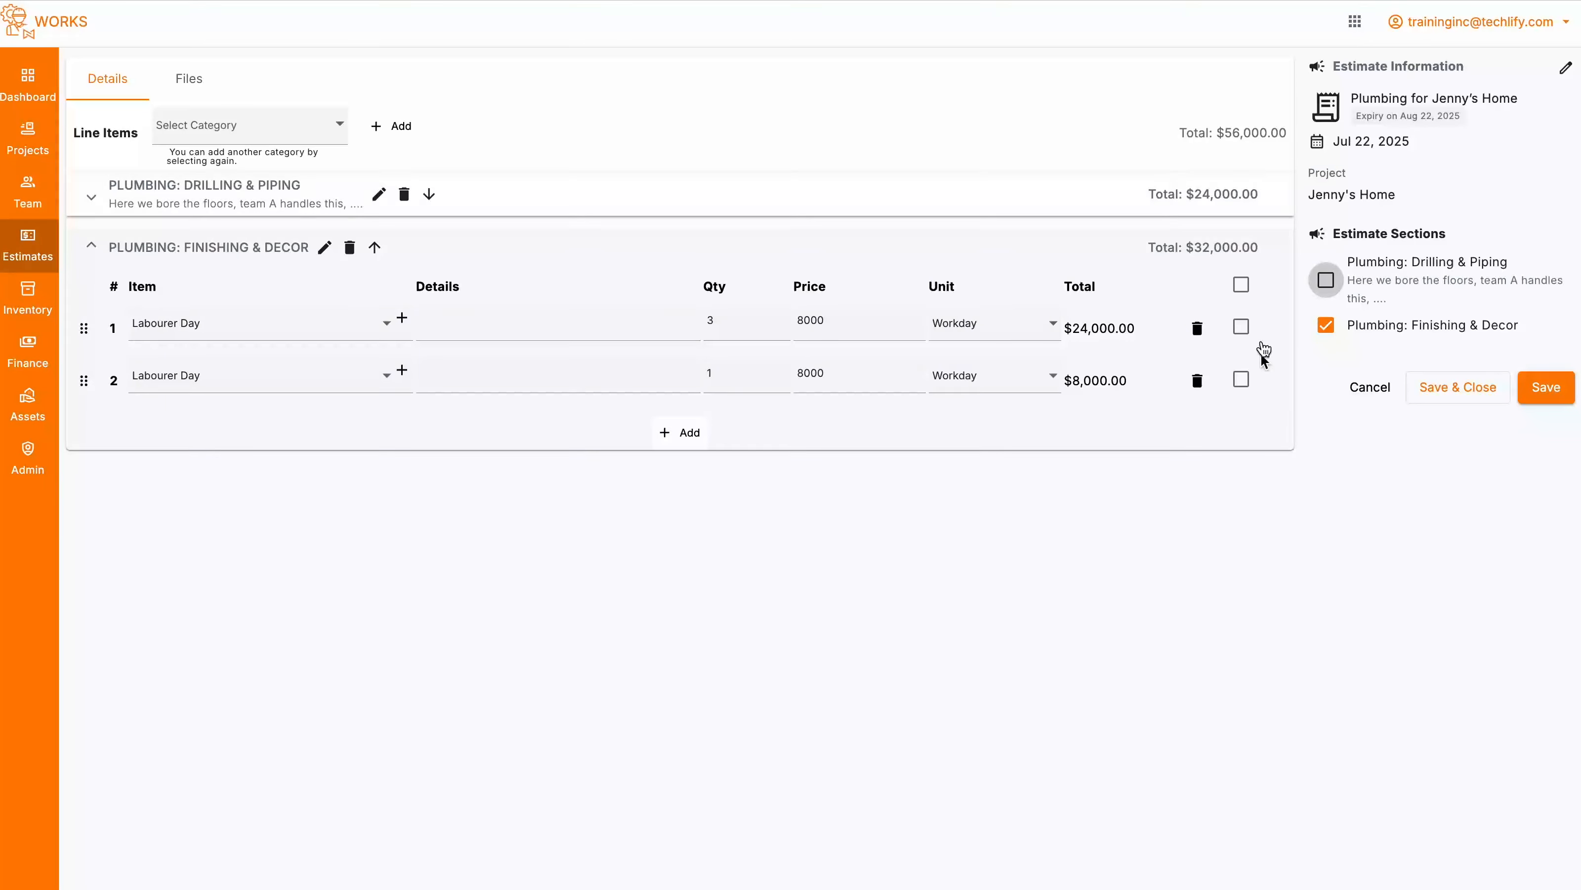
click(1315, 283)
Fill the second line item of Plumbing: Drilling & Piping with Sand - 40T Truck and set its unit to Unit
click(302, 325)
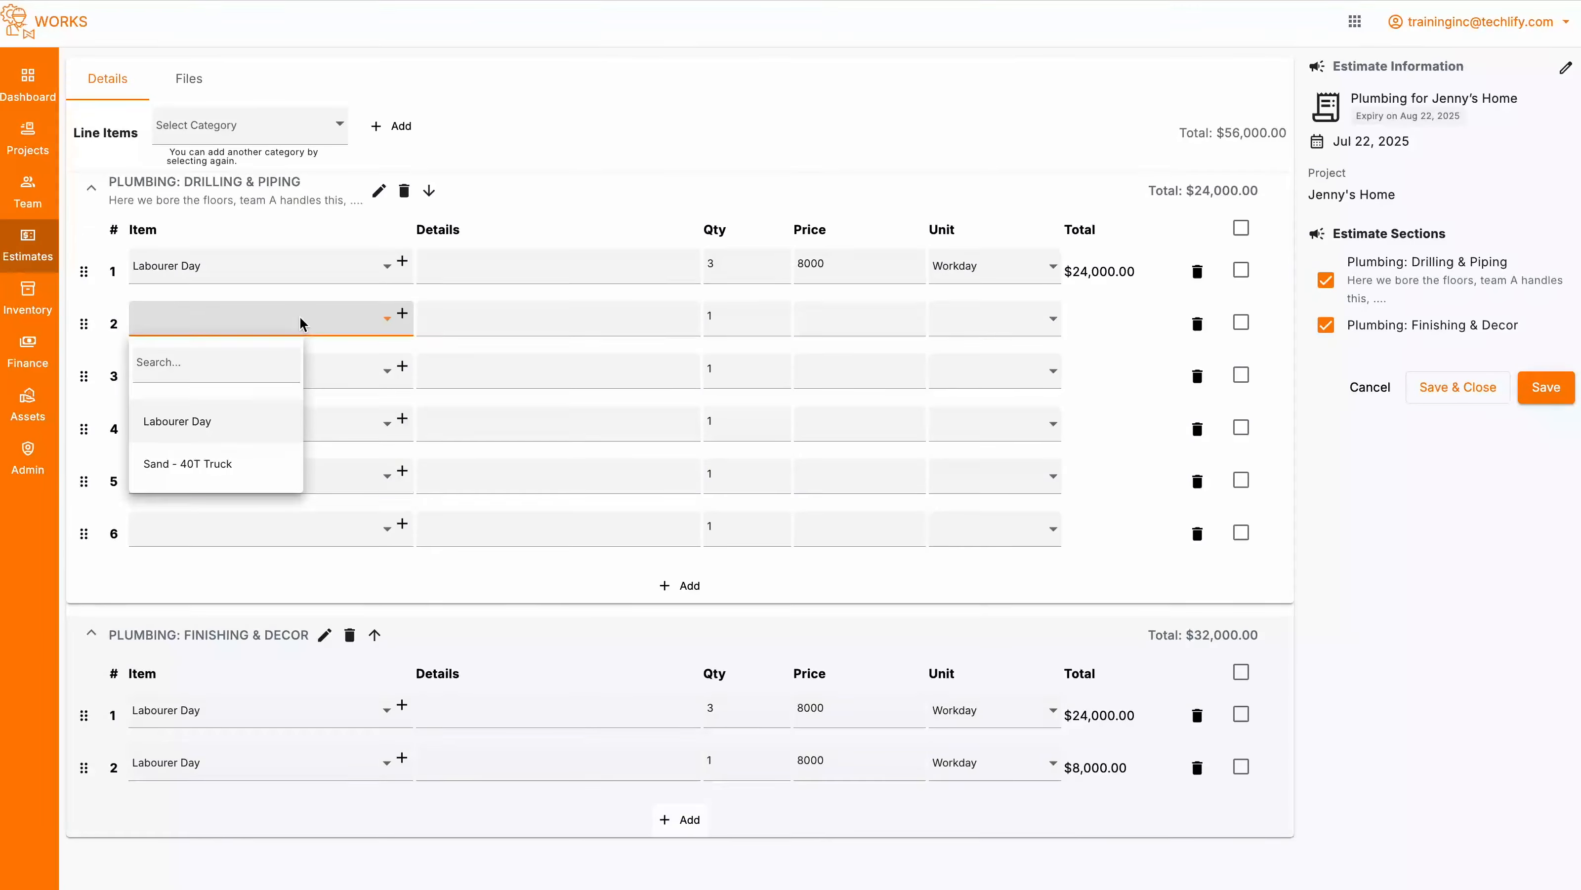
click(194, 459)
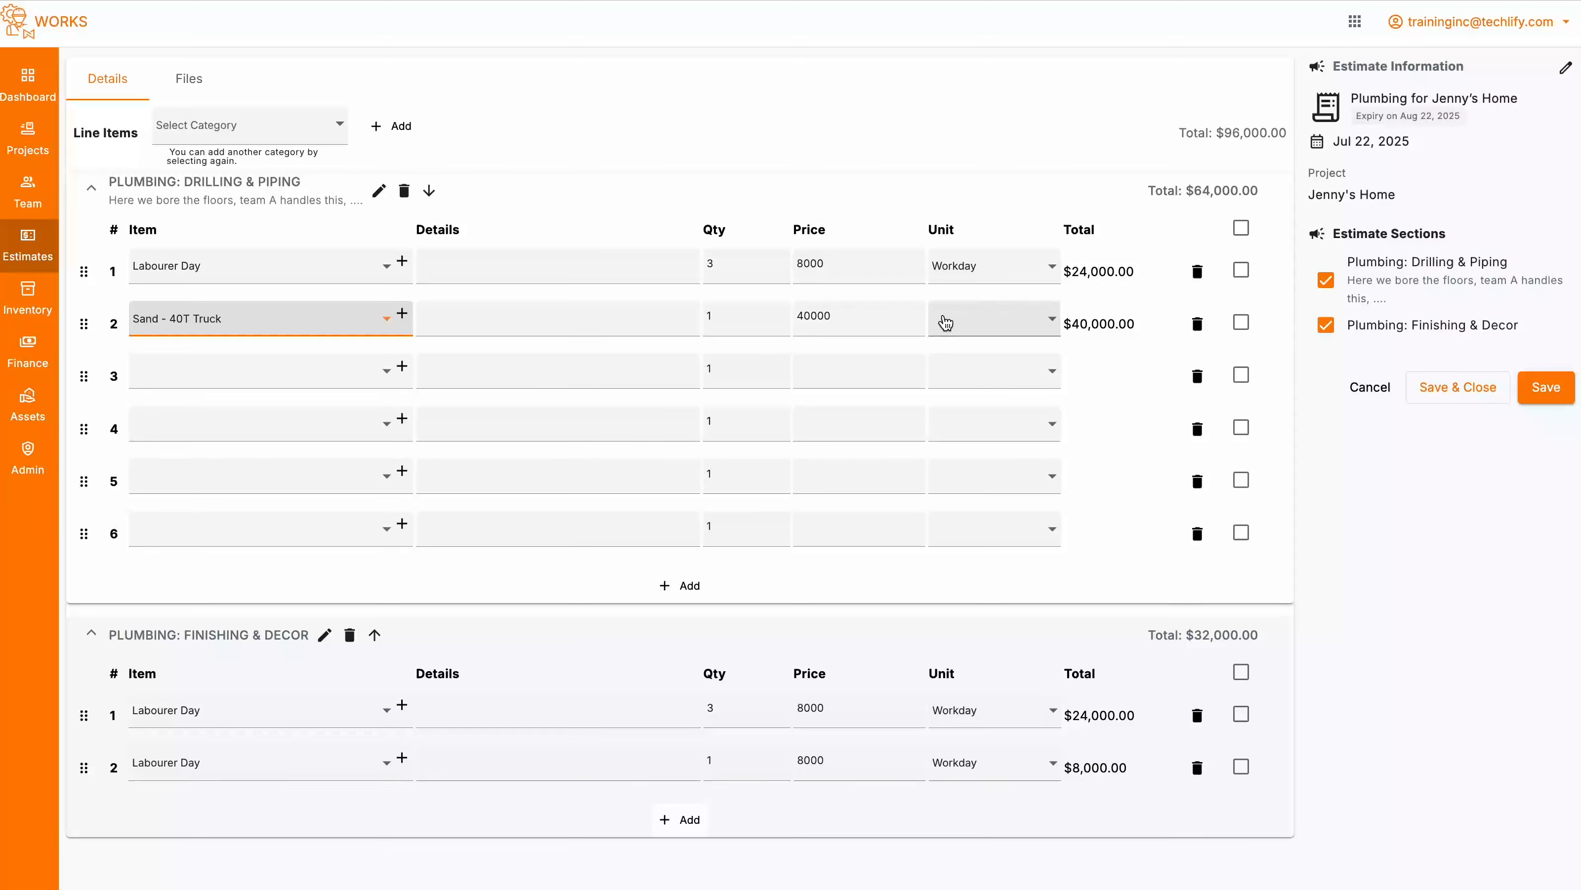
click(992, 327)
scroll(992, 475, down, 2)
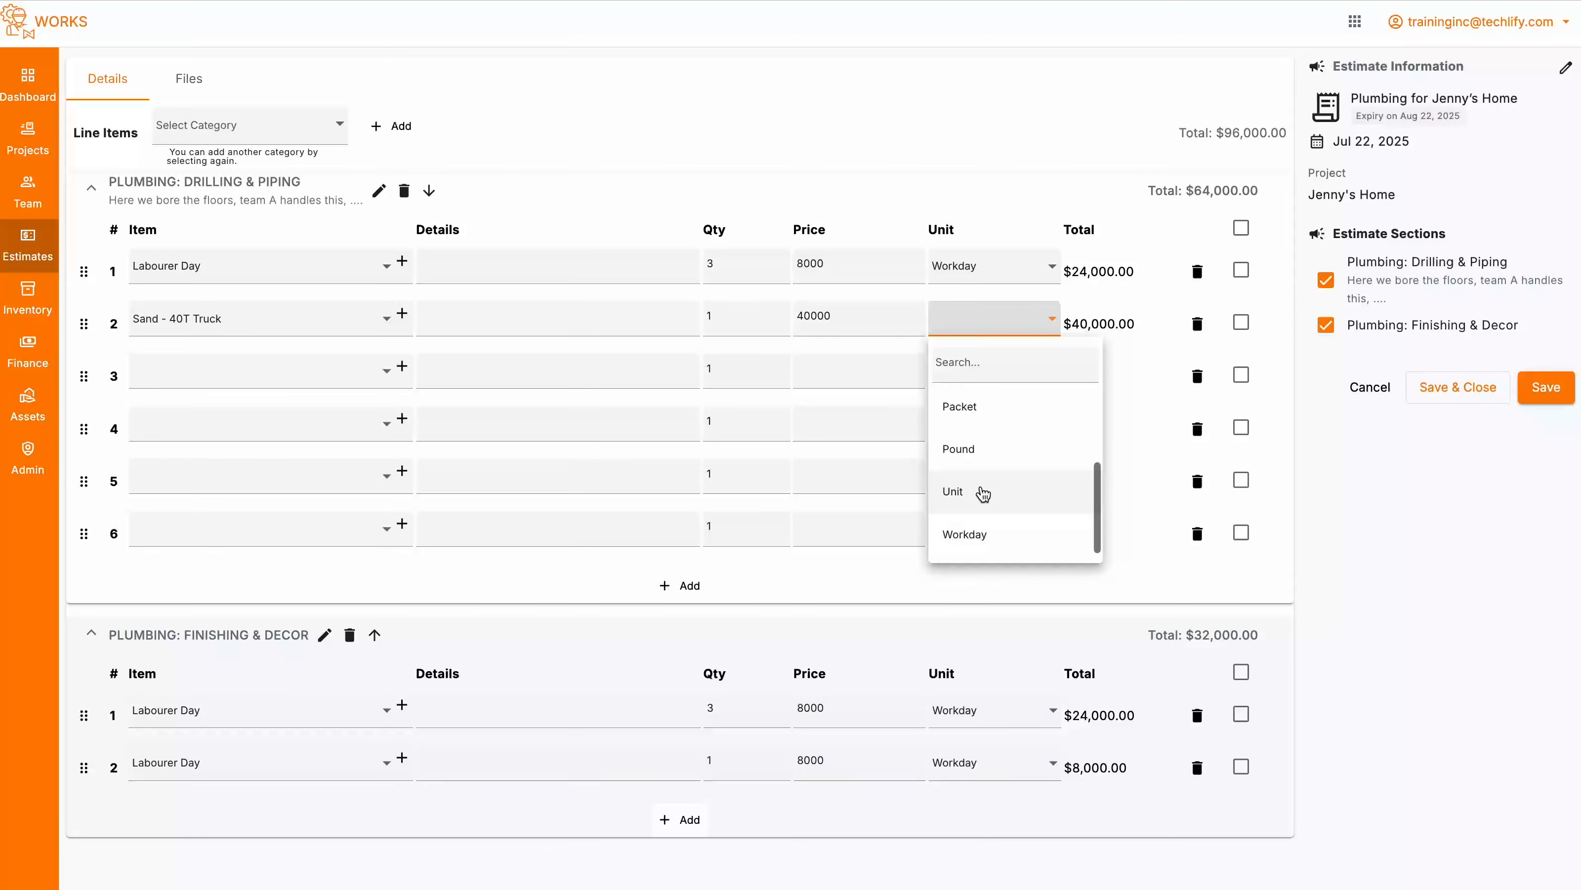
click(981, 492)
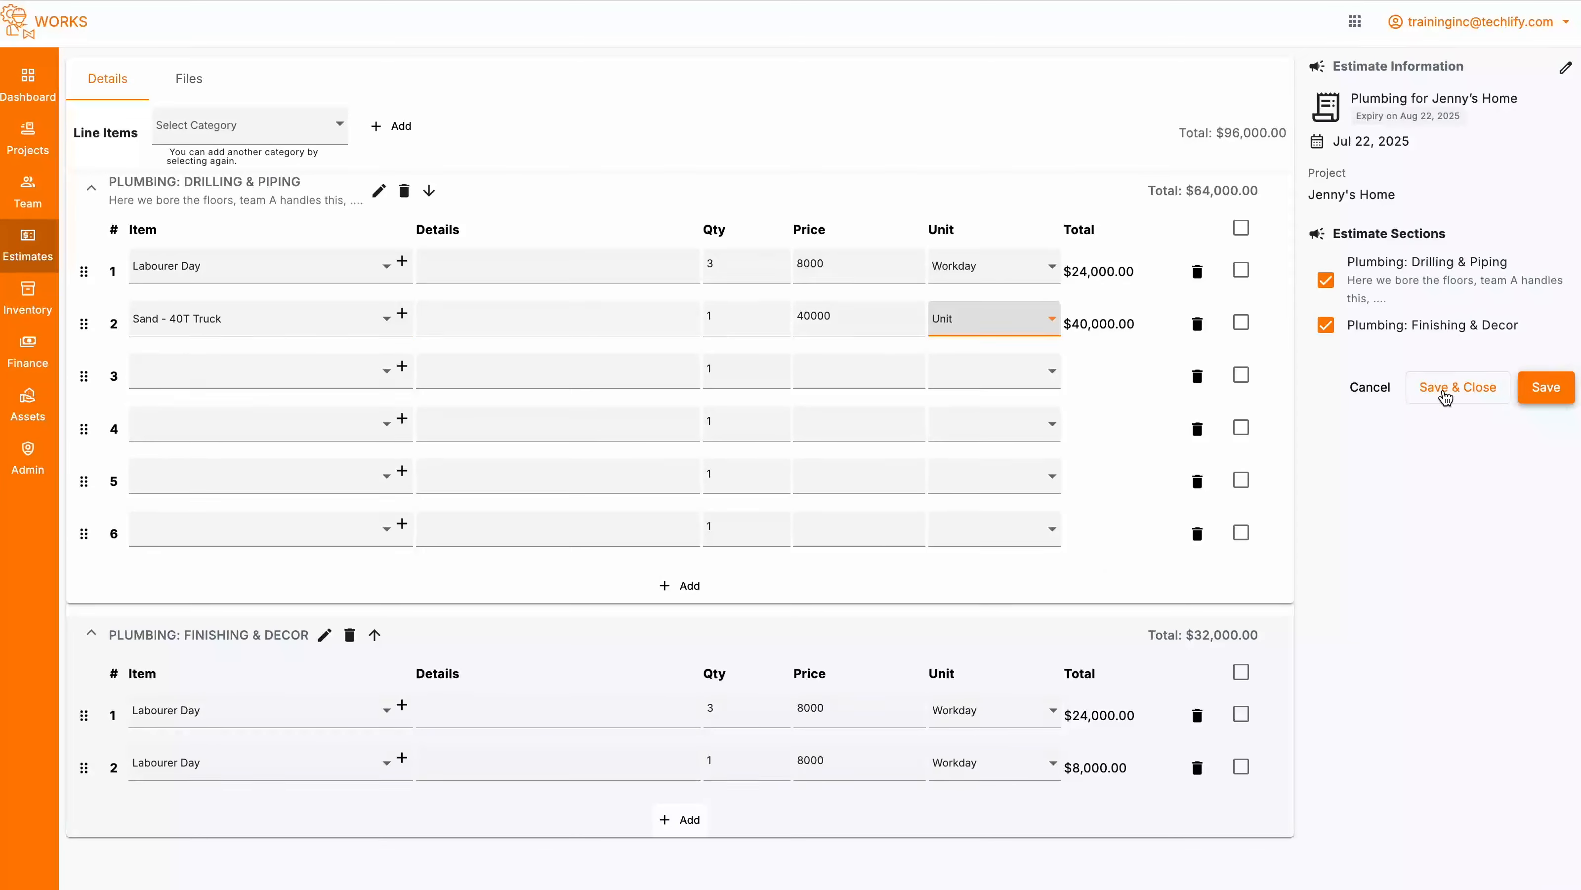
Delete the four empty line items from Plumbing: Drilling & Piping and save the estimate
click(1197, 377)
click(1201, 379)
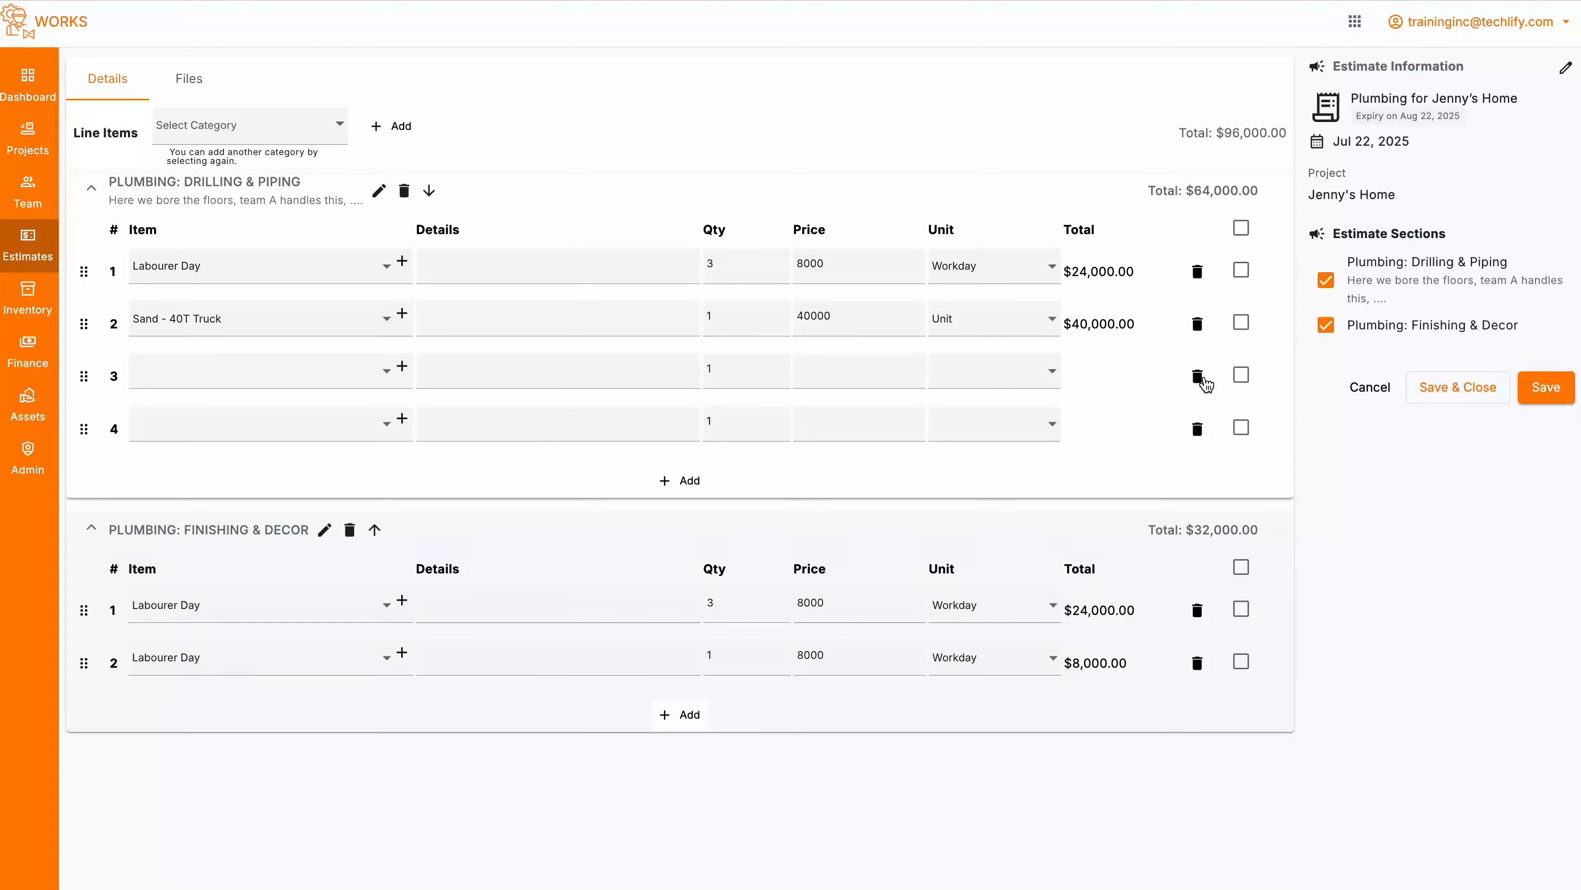
click(1201, 379)
click(1200, 379)
click(1538, 388)
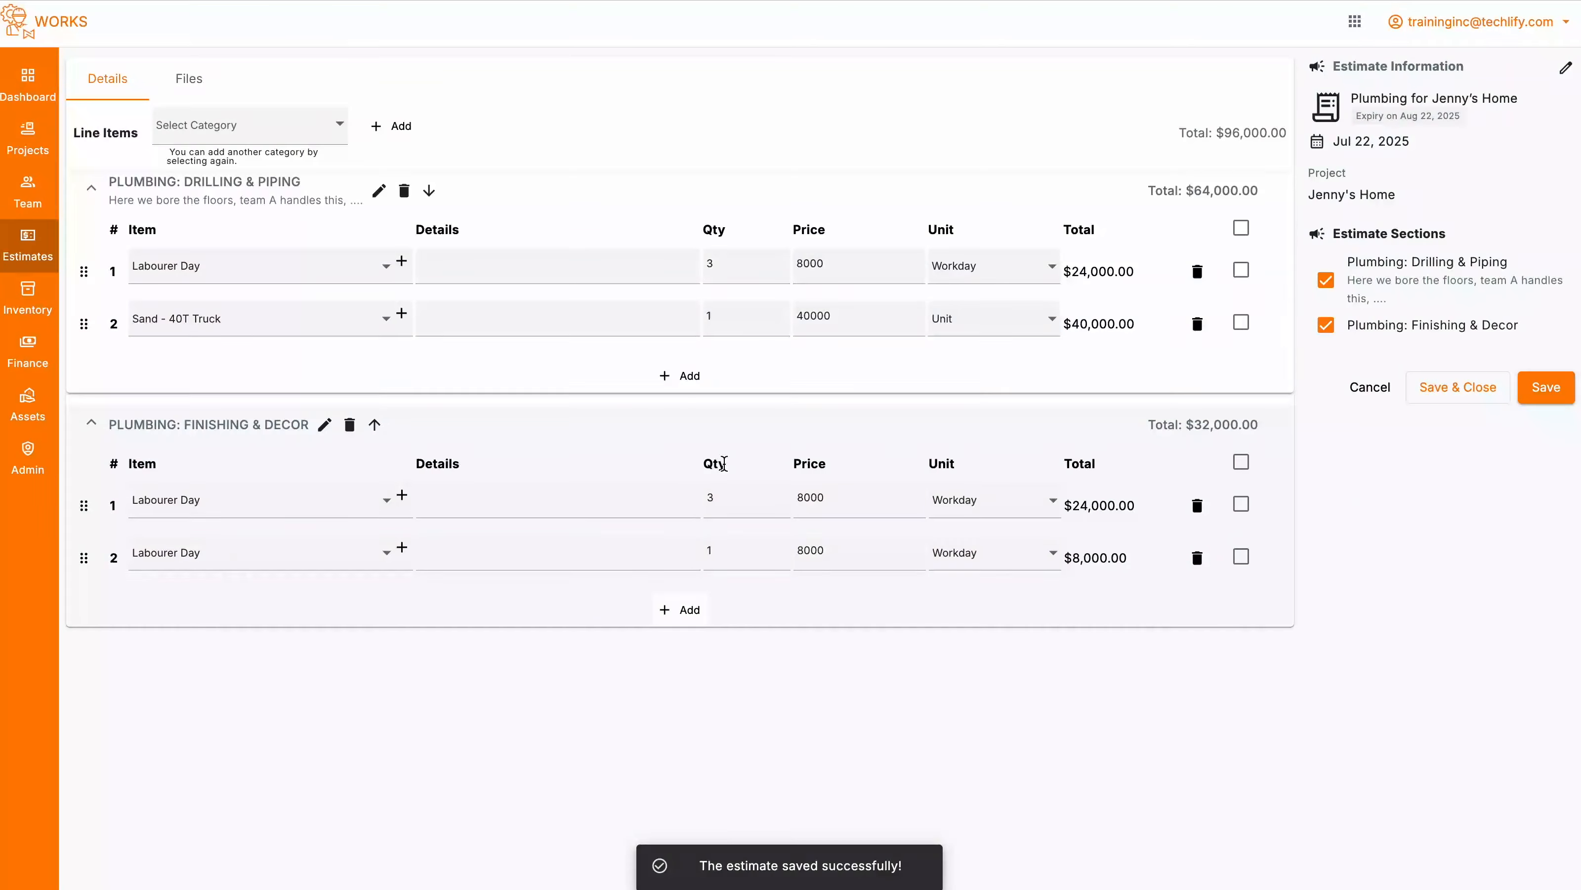
Reload the estimate and move the Sand - 40T Truck line item above Labourer Day in Plumbing: Drilling & Piping
key(super+r)
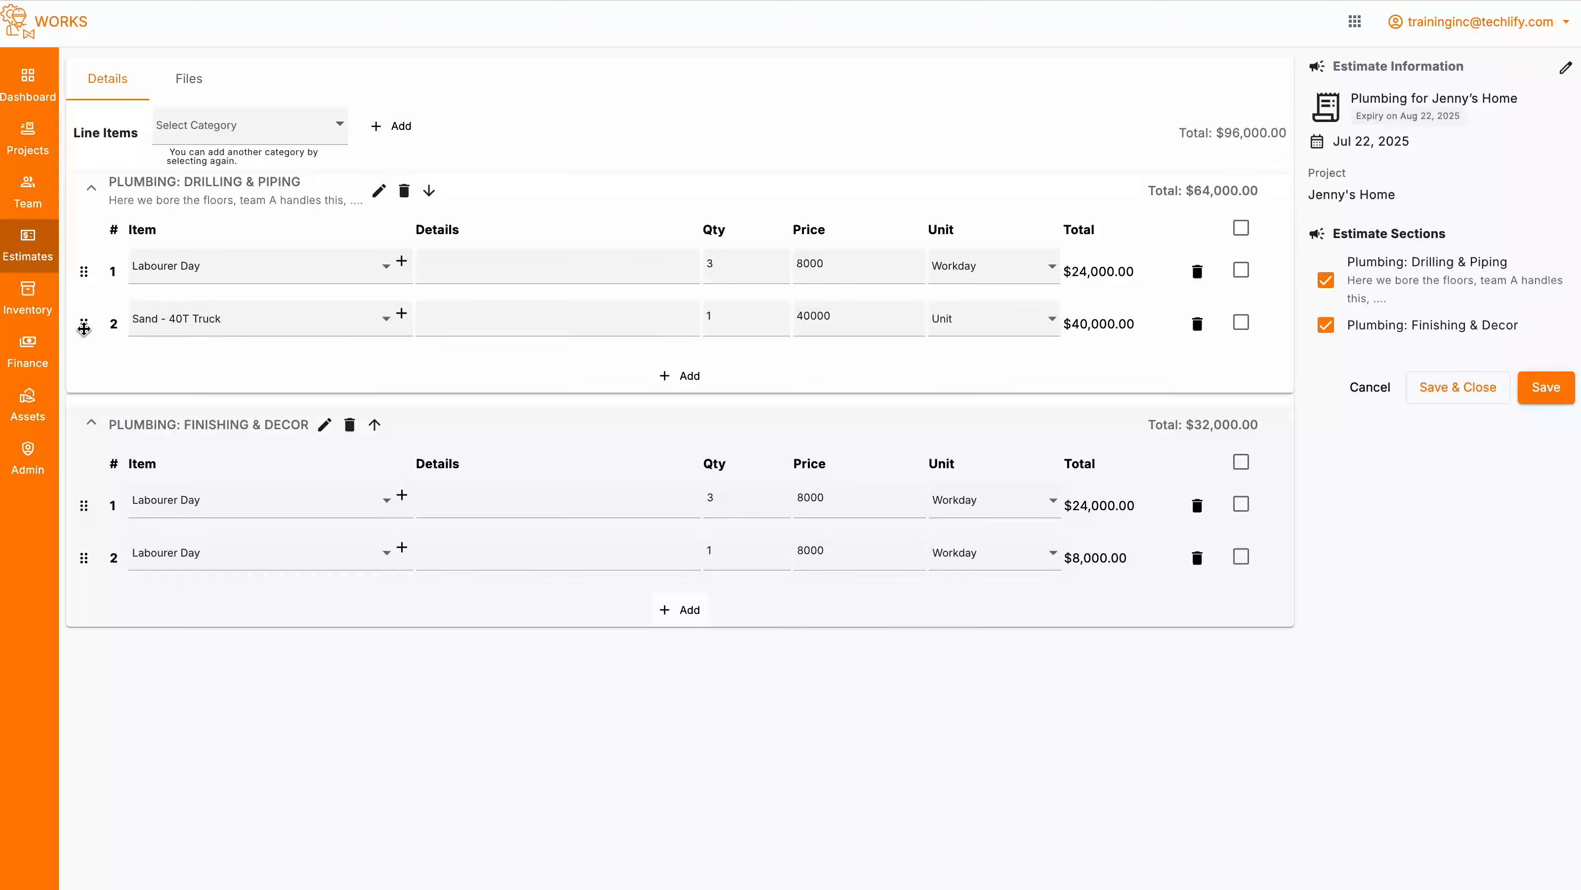
drag(80, 324, 79, 272)
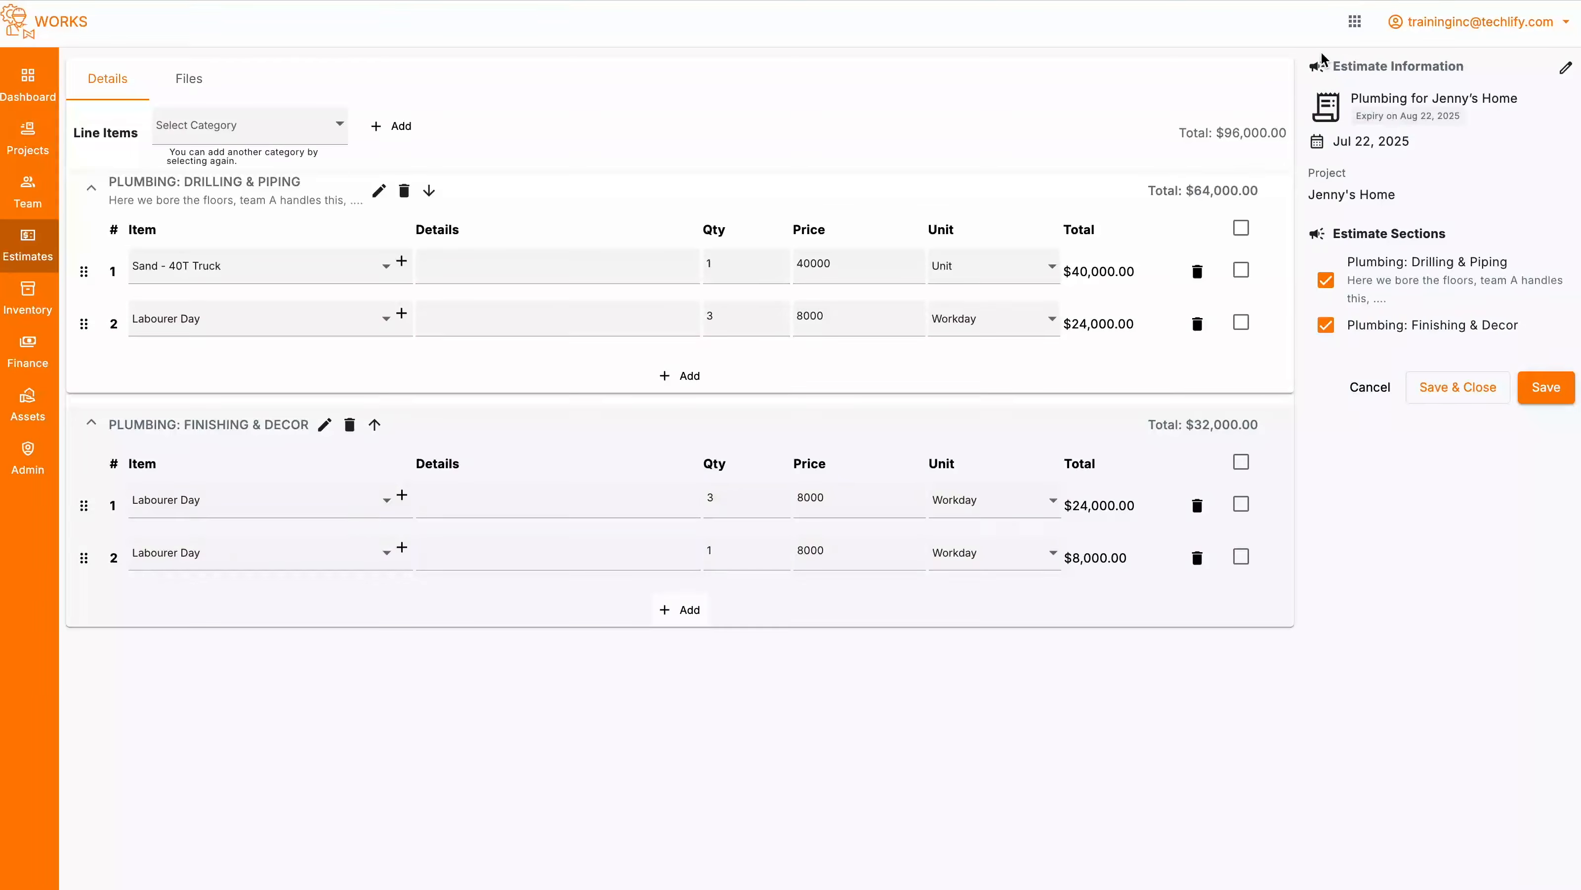
Open the estimate information for editing, review its fields and cancel without changes
mouse_move(1332, 65)
mouse_down()
mouse_move(1447, 138)
mouse_move(1330, 68)
mouse_up()
click(1447, 138)
click(1331, 69)
click(1564, 74)
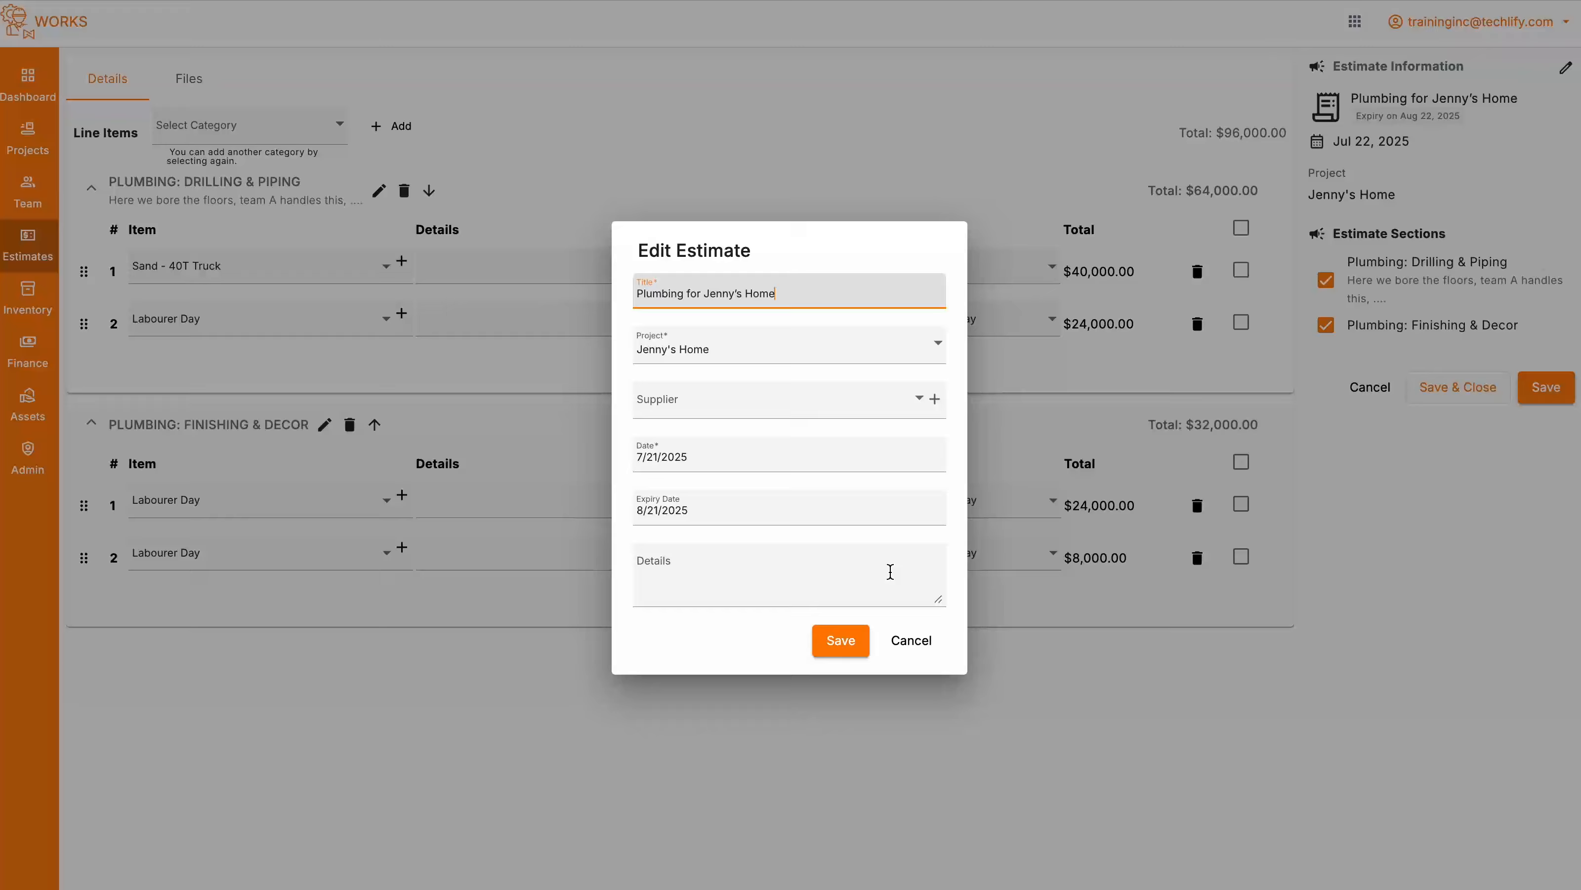
click(907, 646)
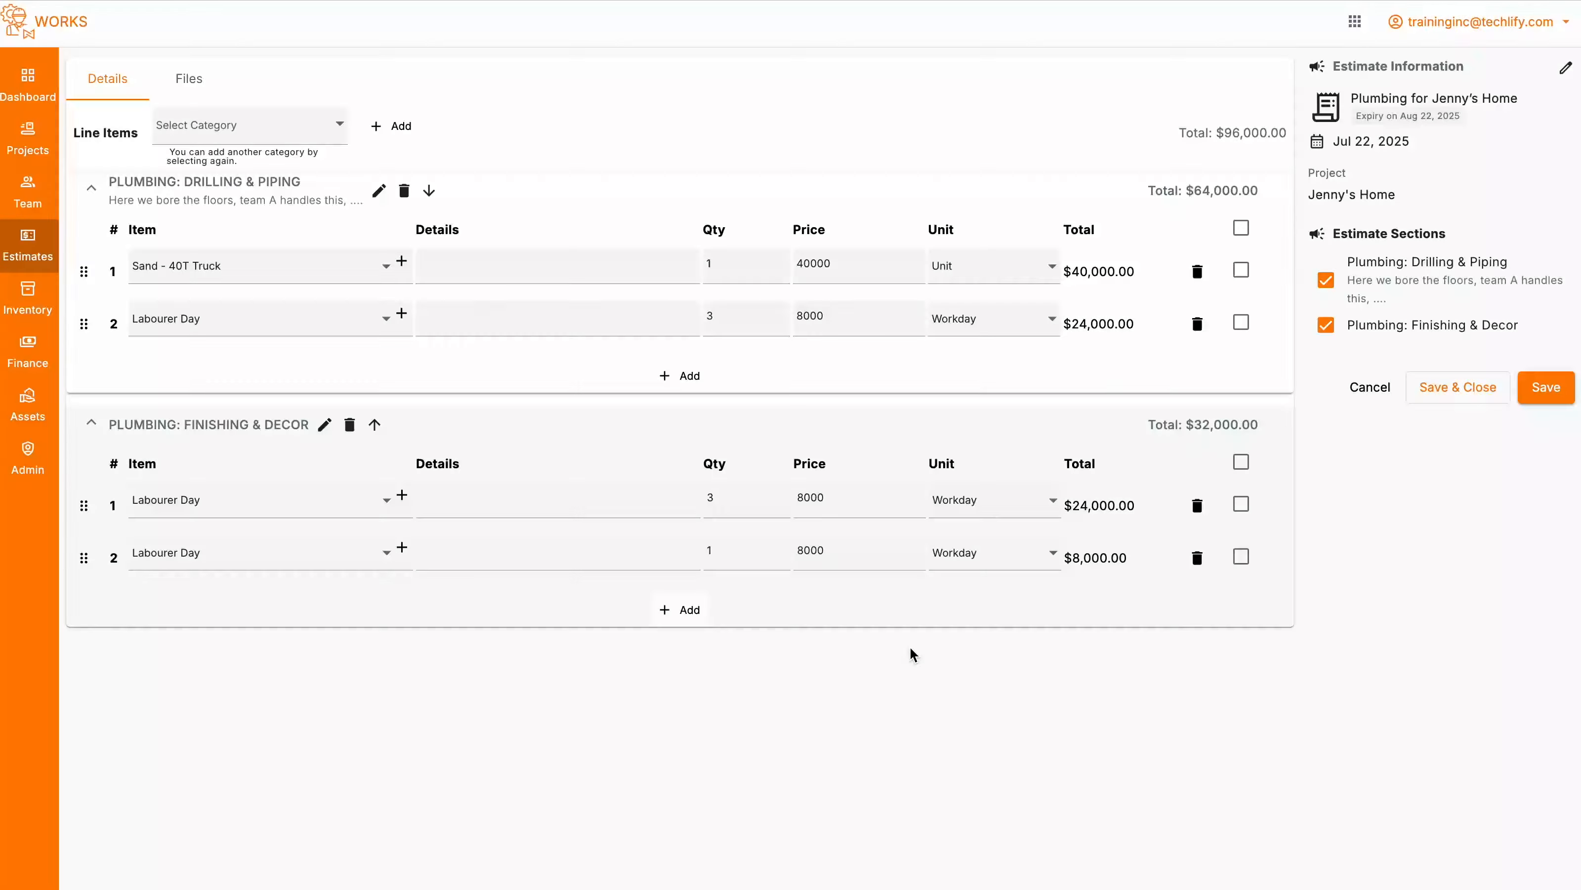
Save the plumbing estimate and close the estimate builder
click(1462, 389)
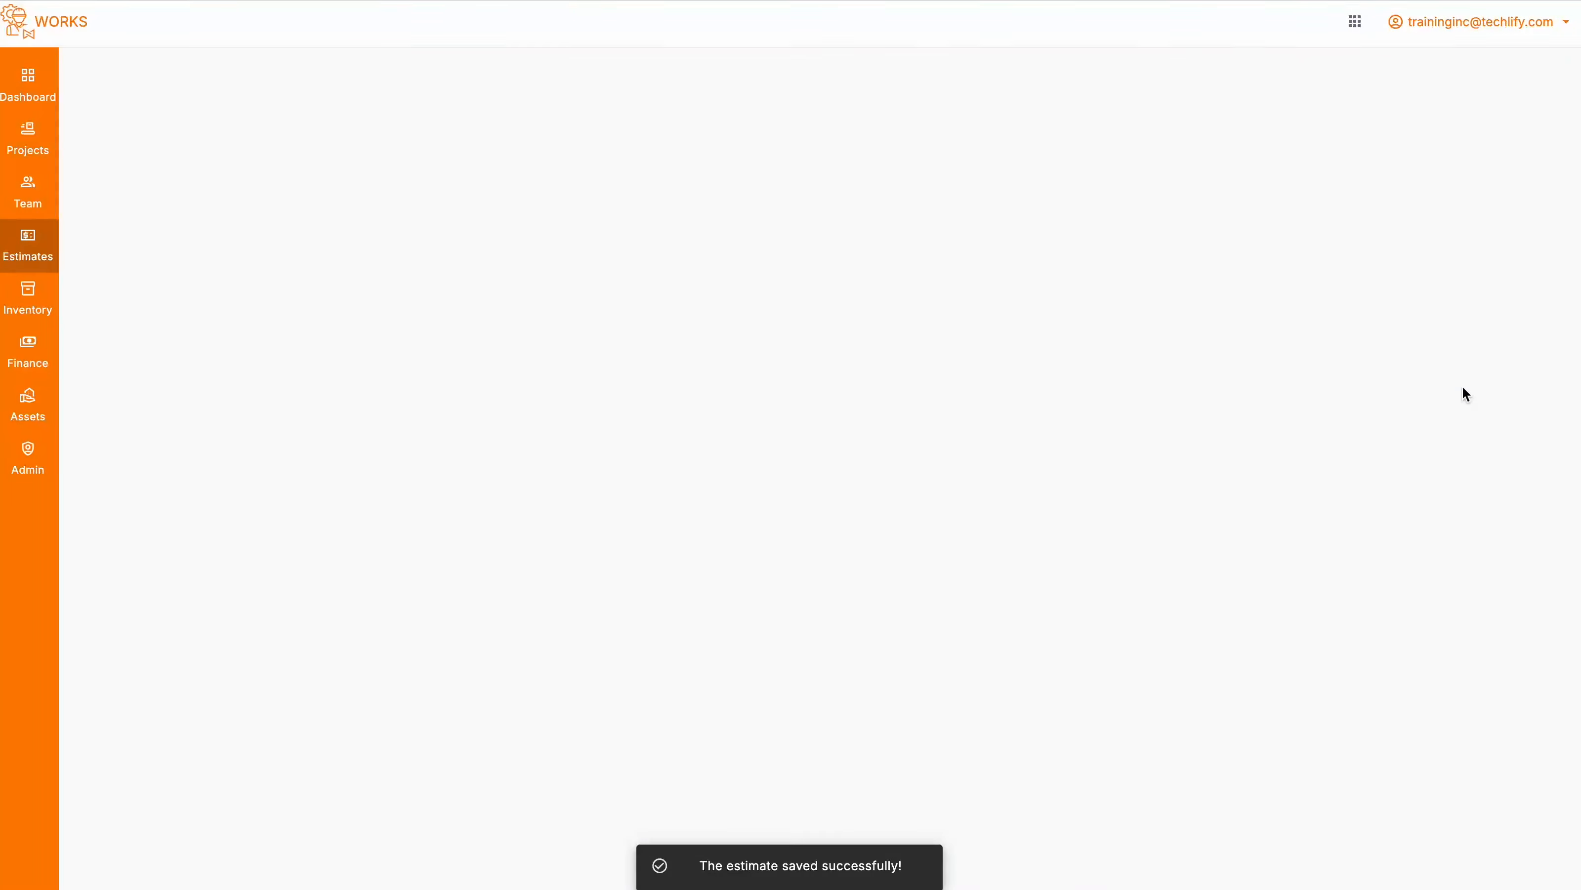